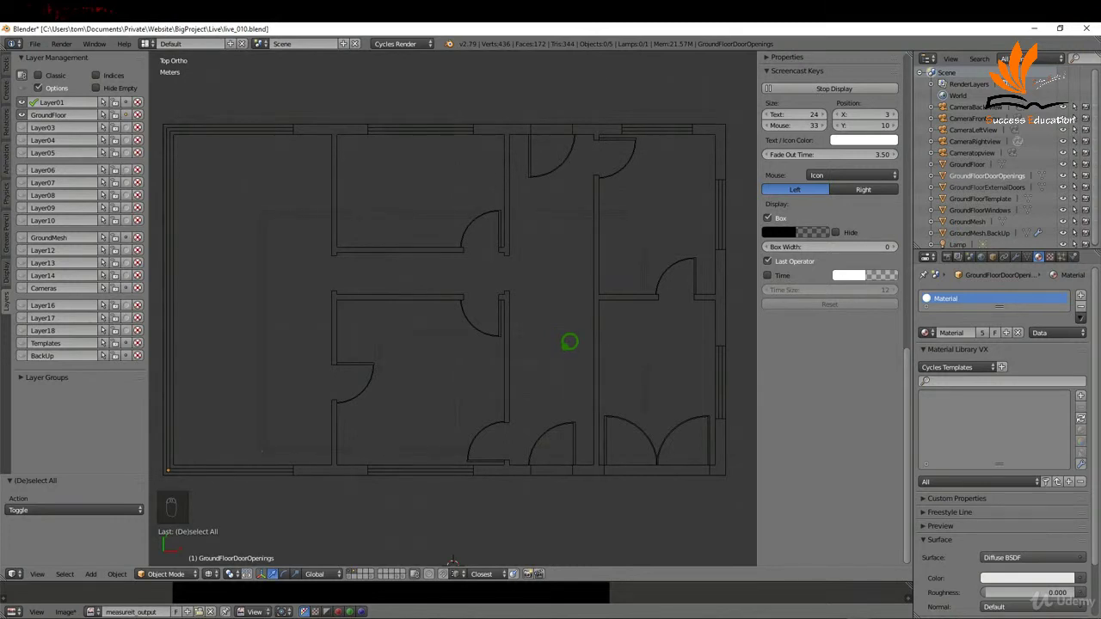
Step: Select the GroundFloor walls object in the viewport
click(541, 439)
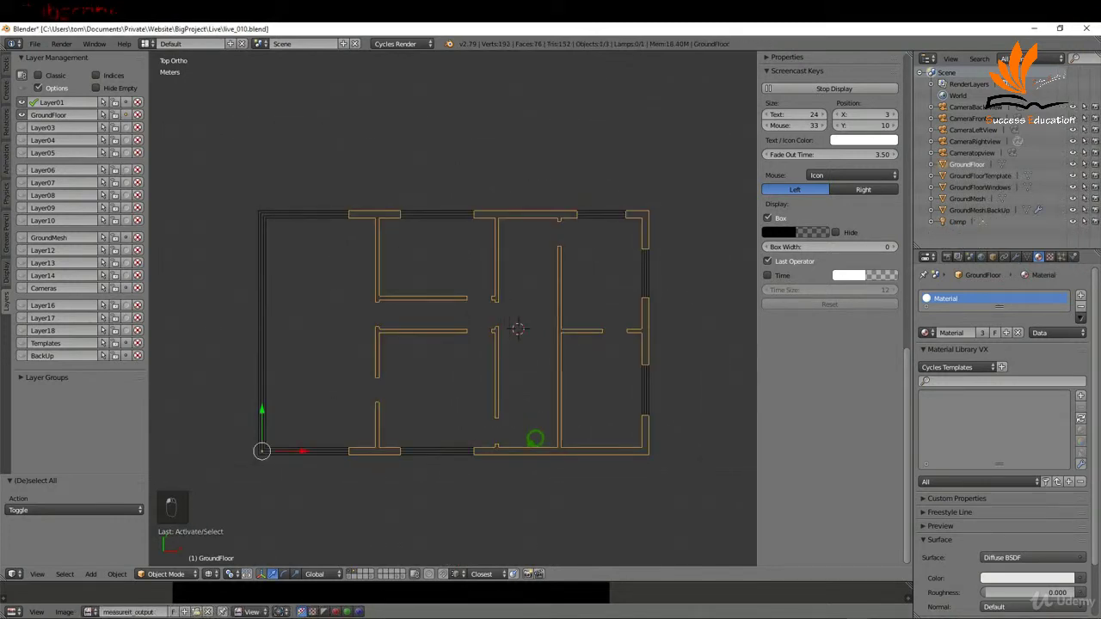
Step: Put the GroundFloor walls into Edit Mode with vertex selection
key(Tab)
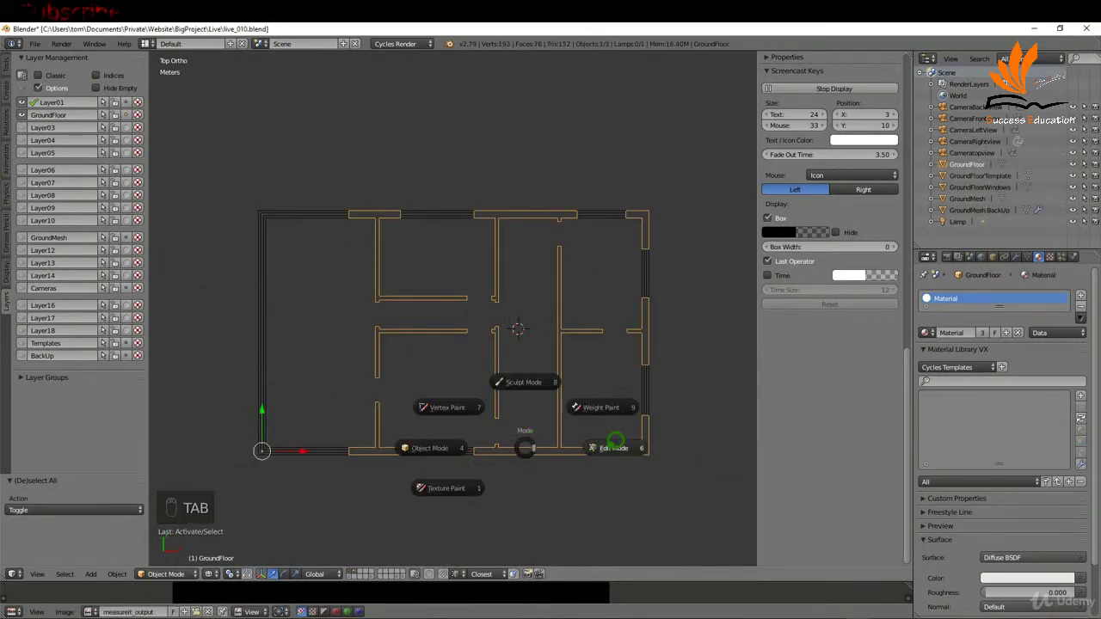
key(ctrl+Tab)
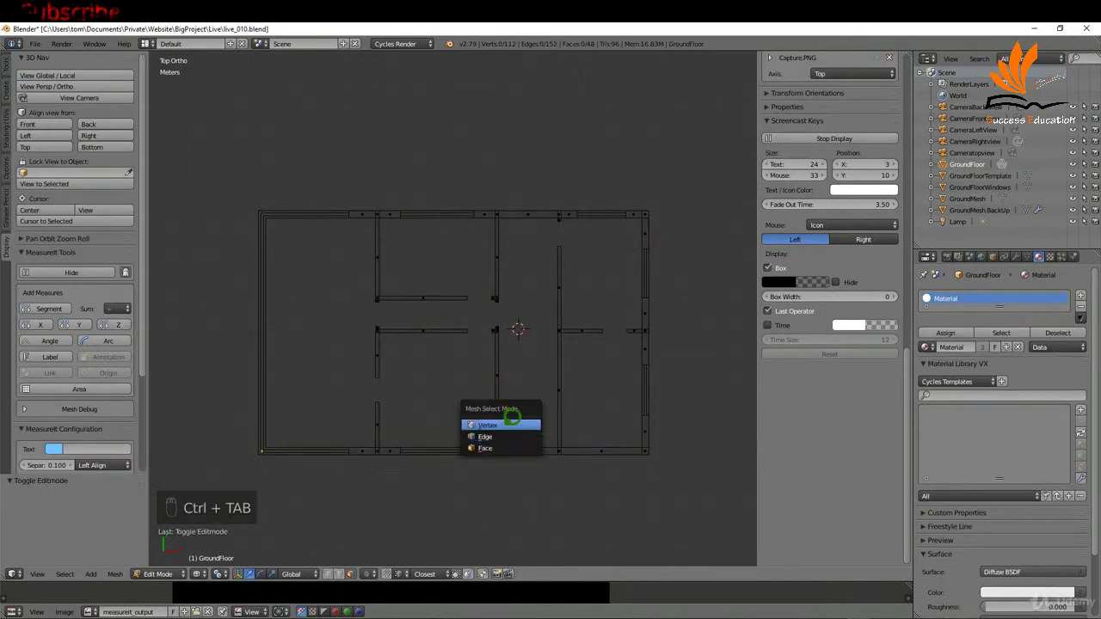
click(511, 424)
Step: Loop-cut the top and bottom walls and select the new bottom-wall edge
key(ctrl+r)
click(523, 449)
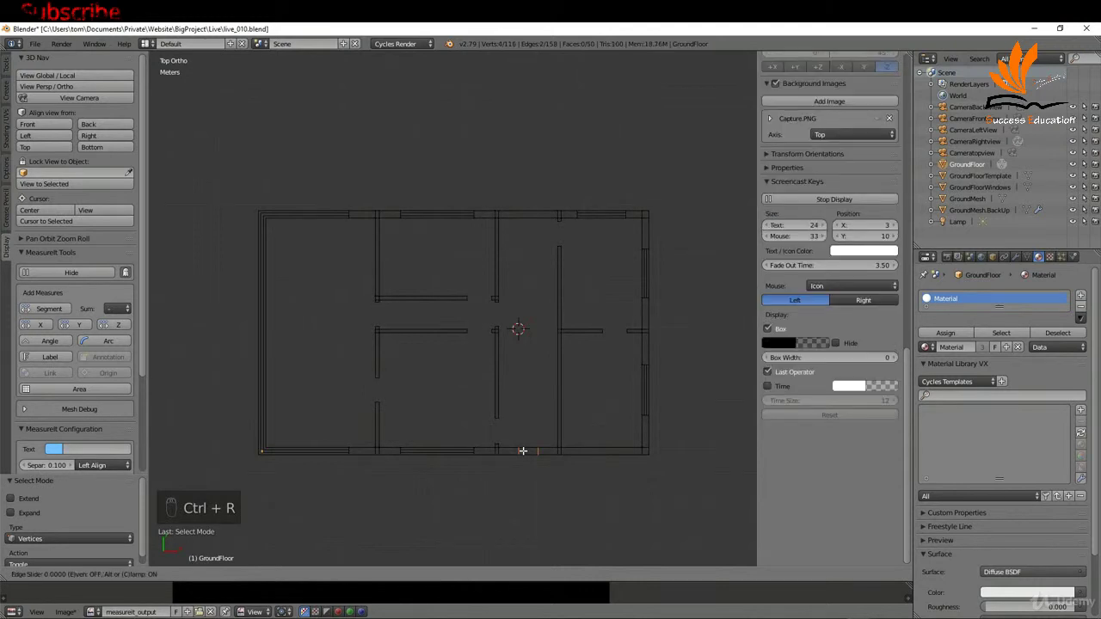
click(524, 449)
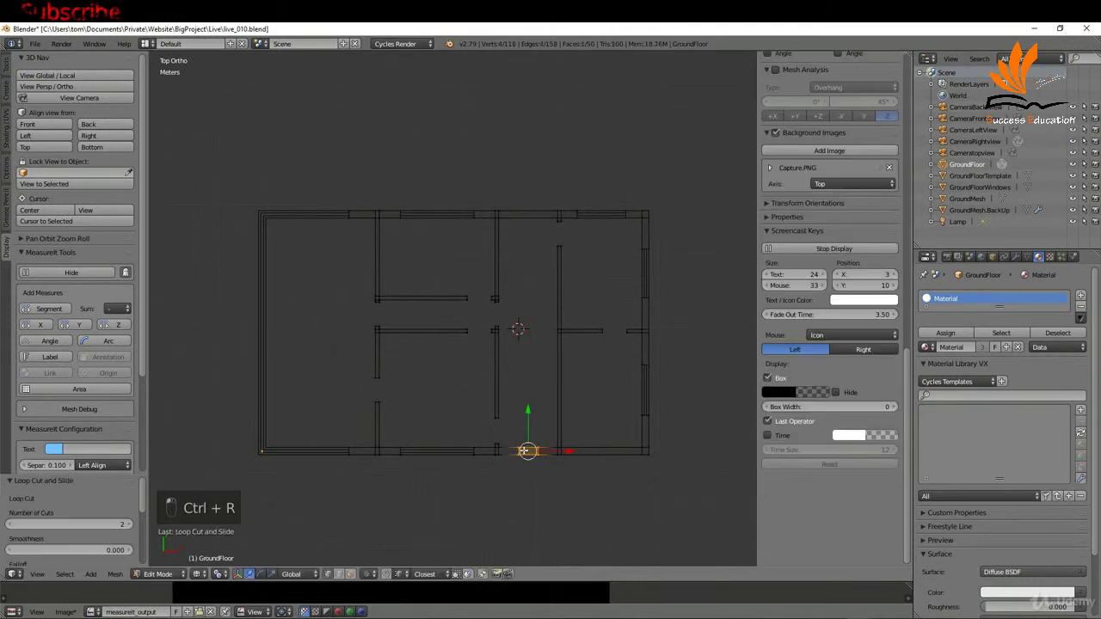
key(ctrl+r)
click(526, 215)
click(527, 215)
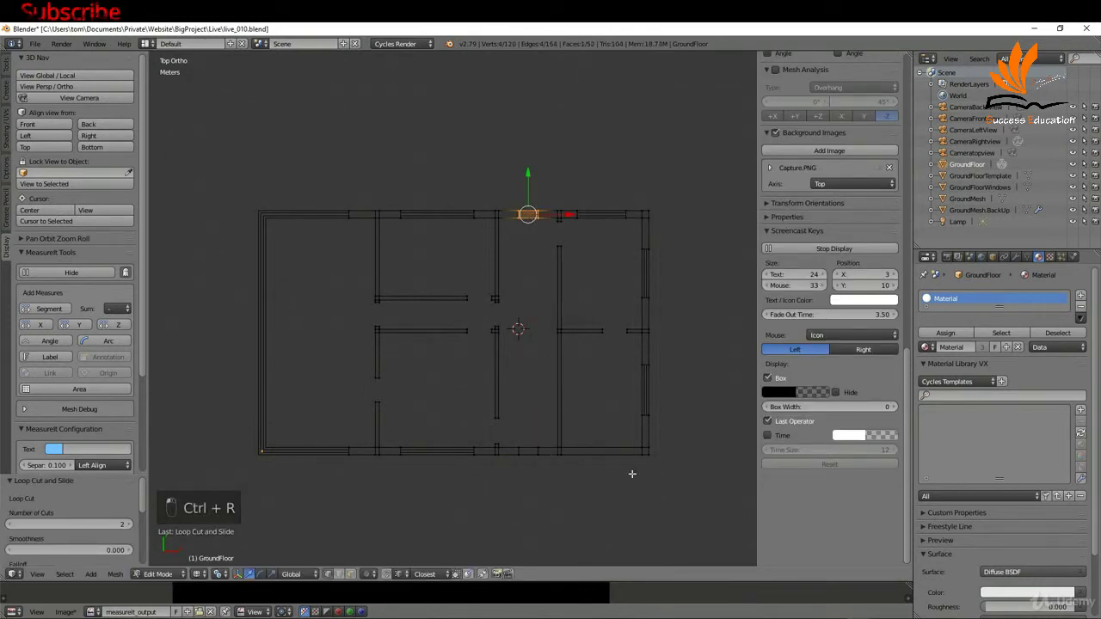
scroll(599, 454, up, 1)
key(ctrl+r)
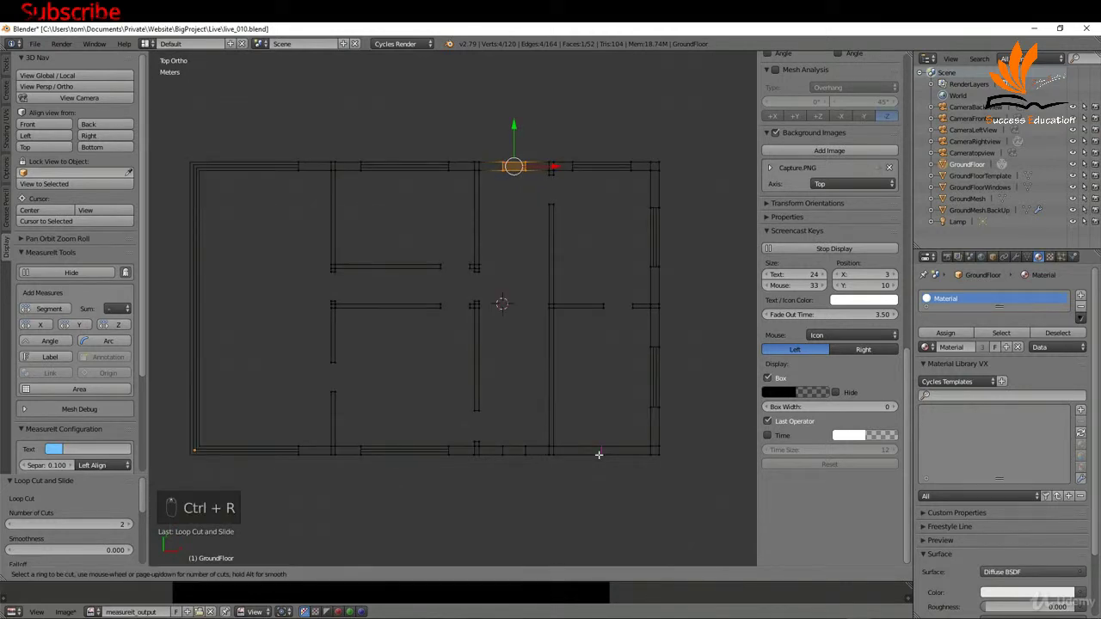
click(504, 433)
right_click(502, 433)
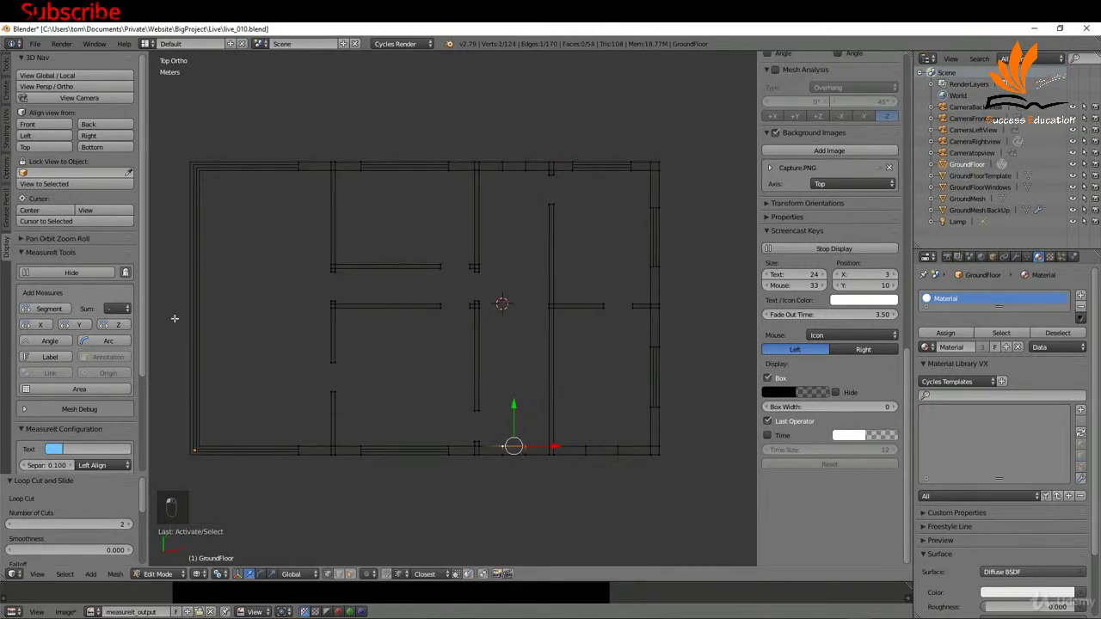
Step: Add a MeasureIt segment measurement on the edge and box-select the bottom-wall doorway face
click(49, 308)
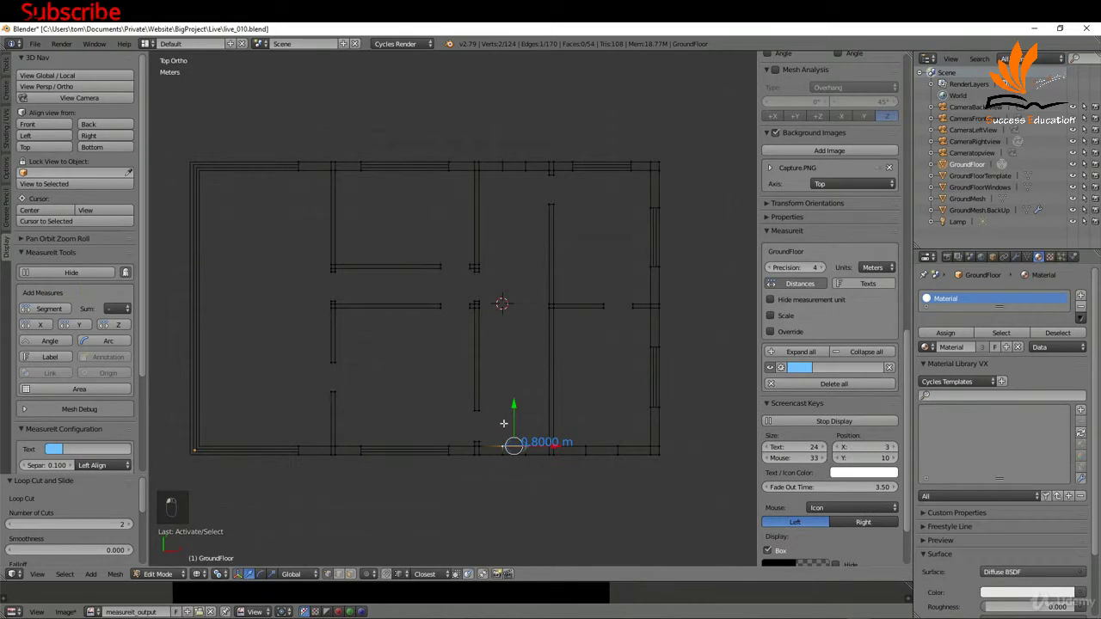
key(b)
drag(497, 435, 540, 481)
scroll(508, 455, up, 5)
scroll(505, 455, up, 8)
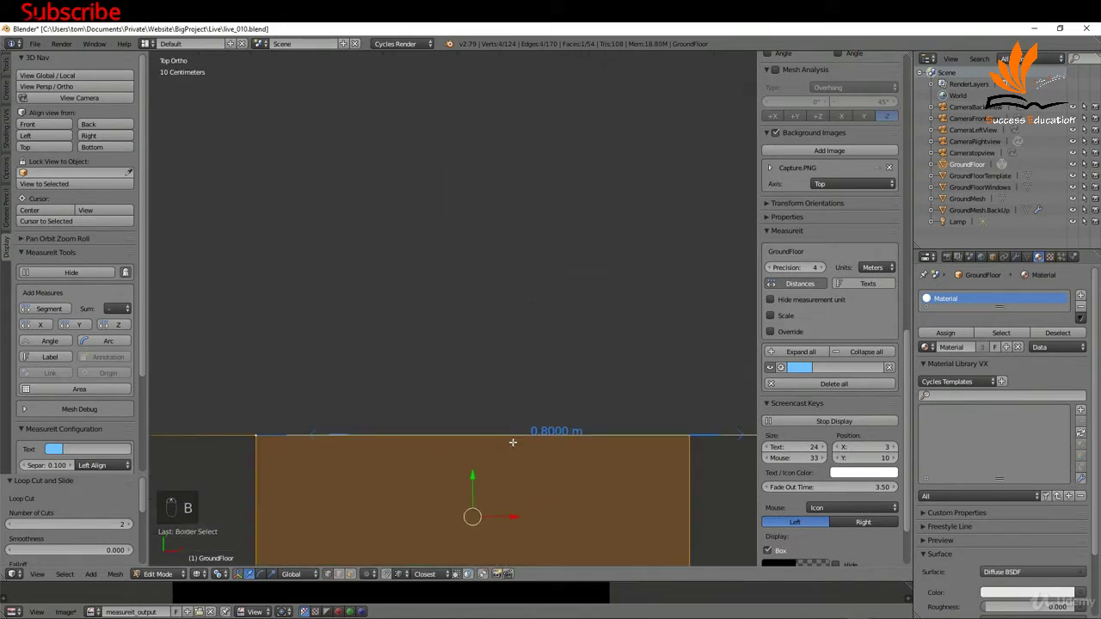
Step: Scale the doorway face along X from 0.8000 m to 1.2000 m
key(s)
key(x)
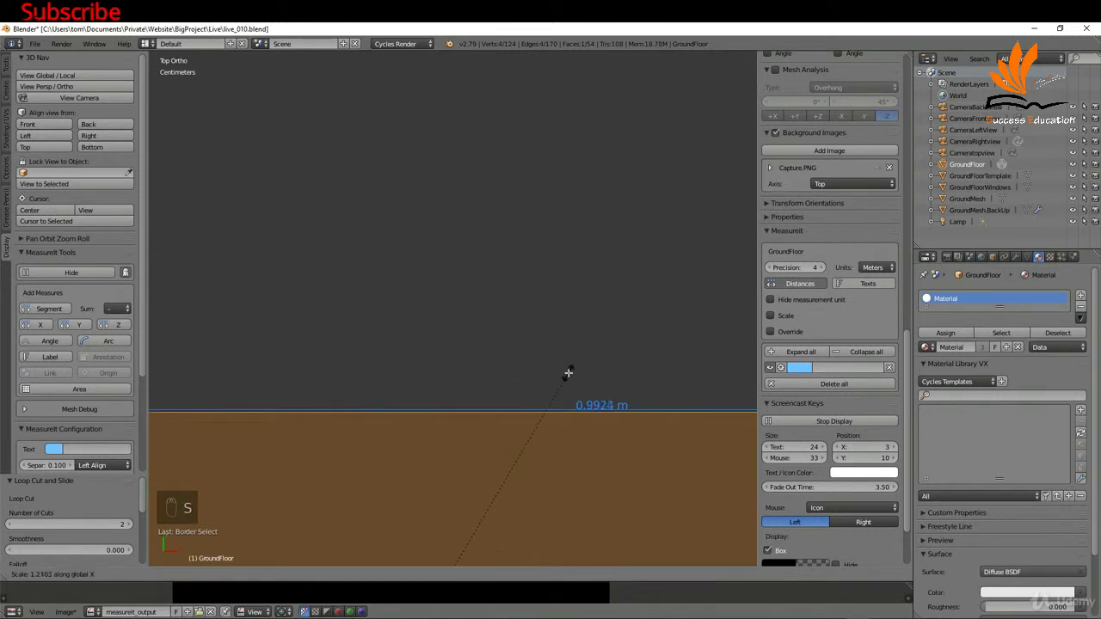
click(606, 313)
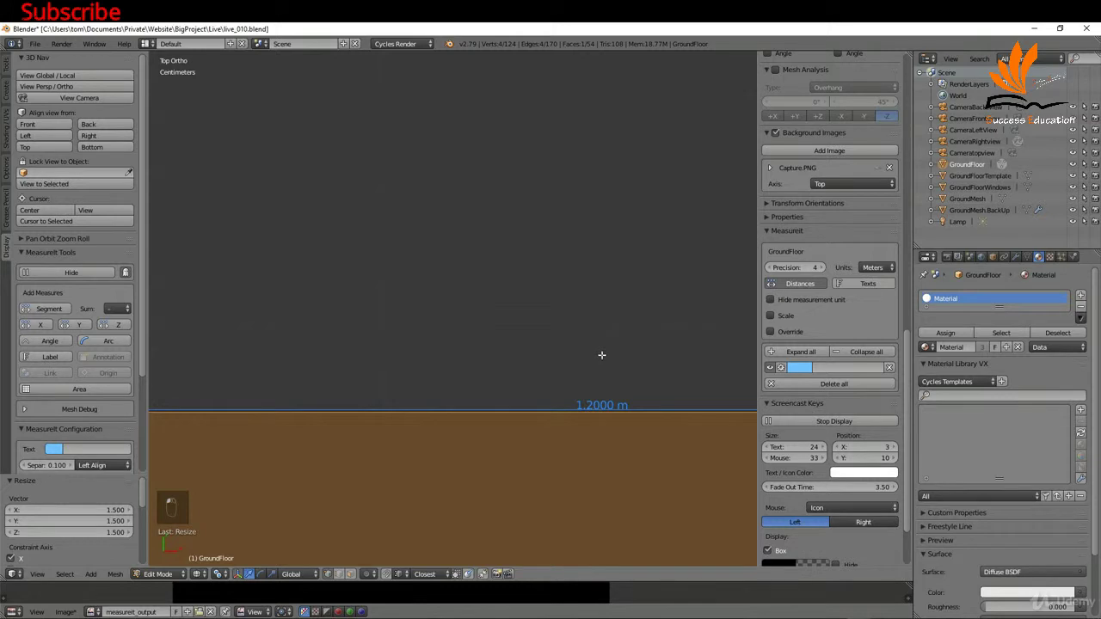
scroll(600, 347, down, 8)
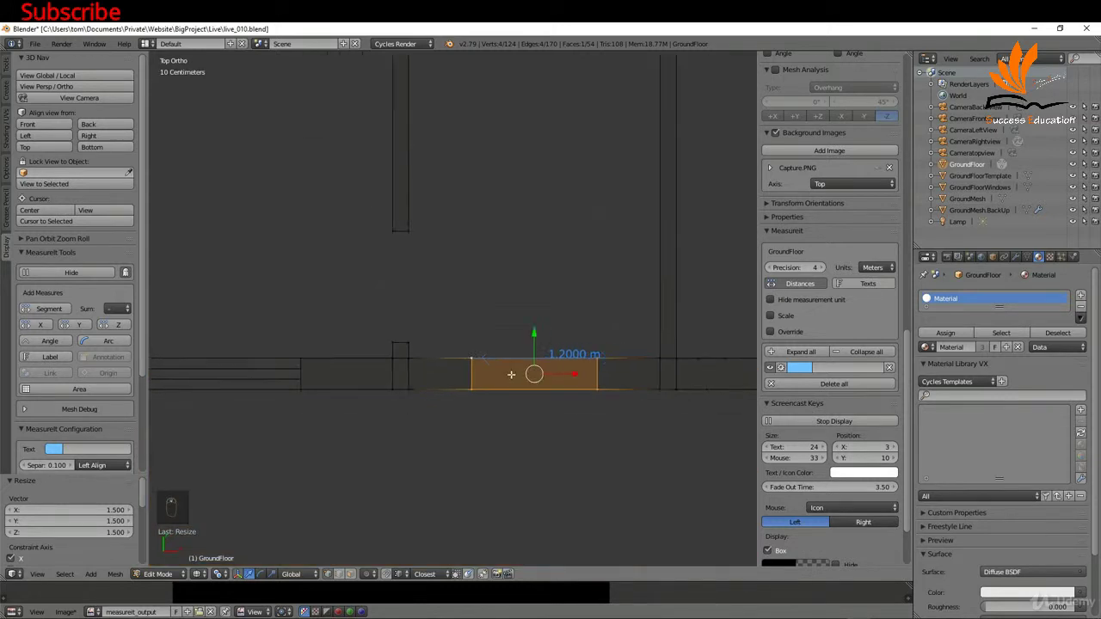
scroll(530, 416, down, 3)
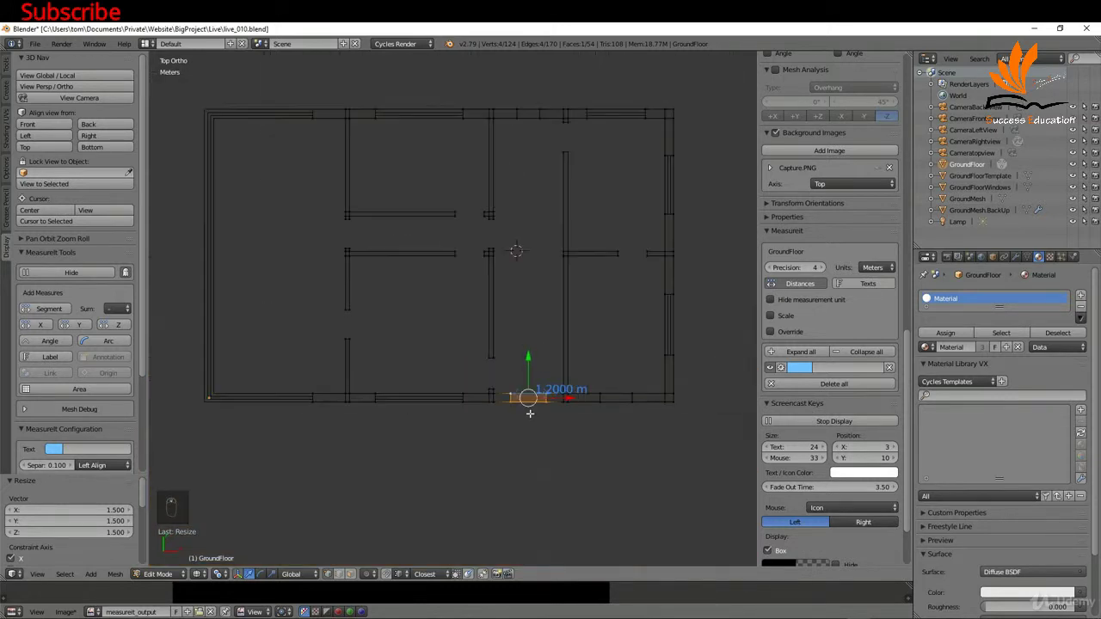
Step: Move one top-wall opening edge 20 cm left along X
right_click(516, 112)
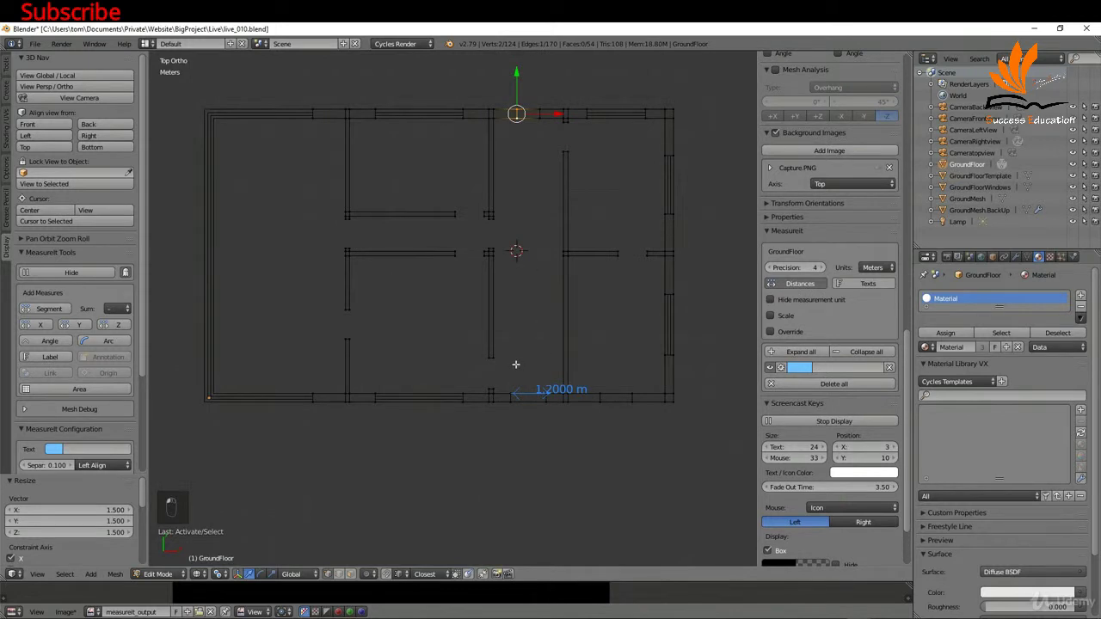
key(g)
key(x)
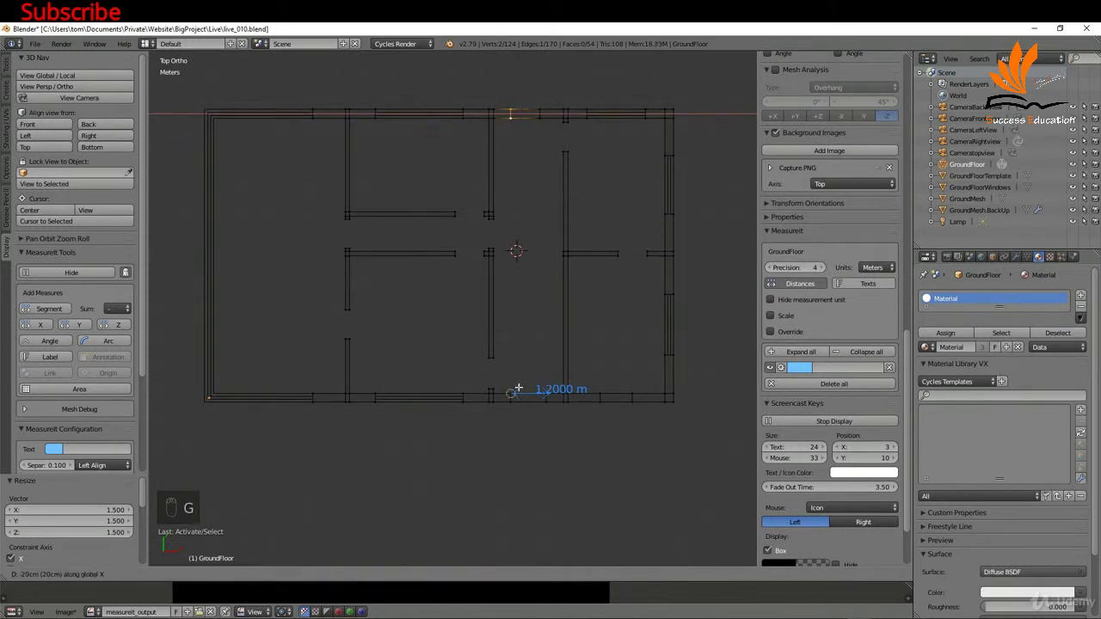
click(517, 389)
Step: Move the opposite edge 20 cm right, then deselect all and pick a bottom-wall vertex
right_click(540, 114)
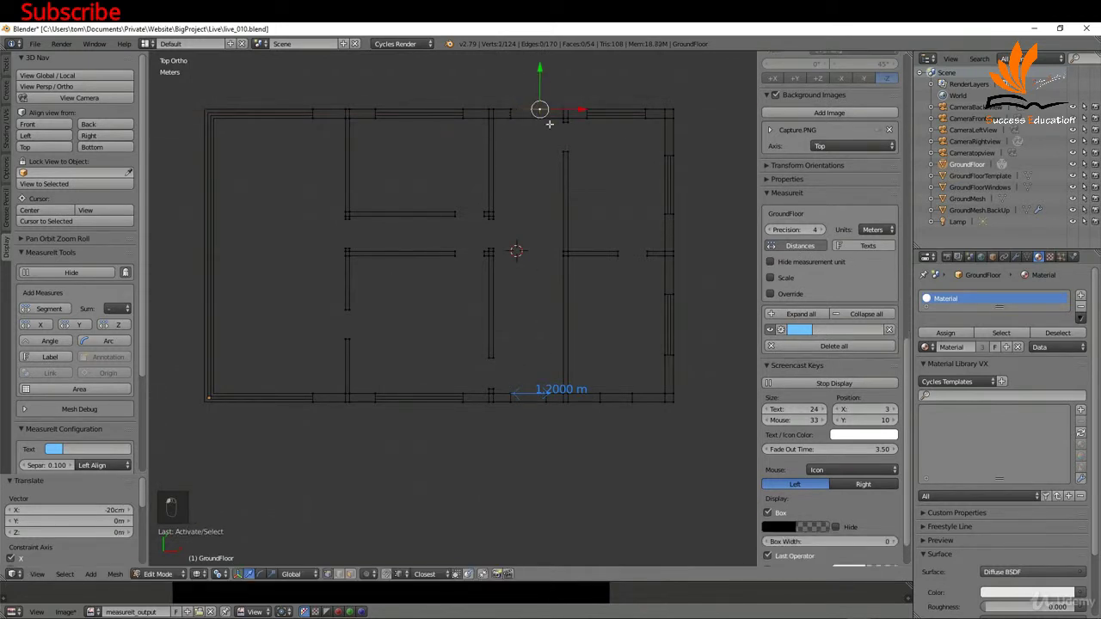
key(g)
key(x)
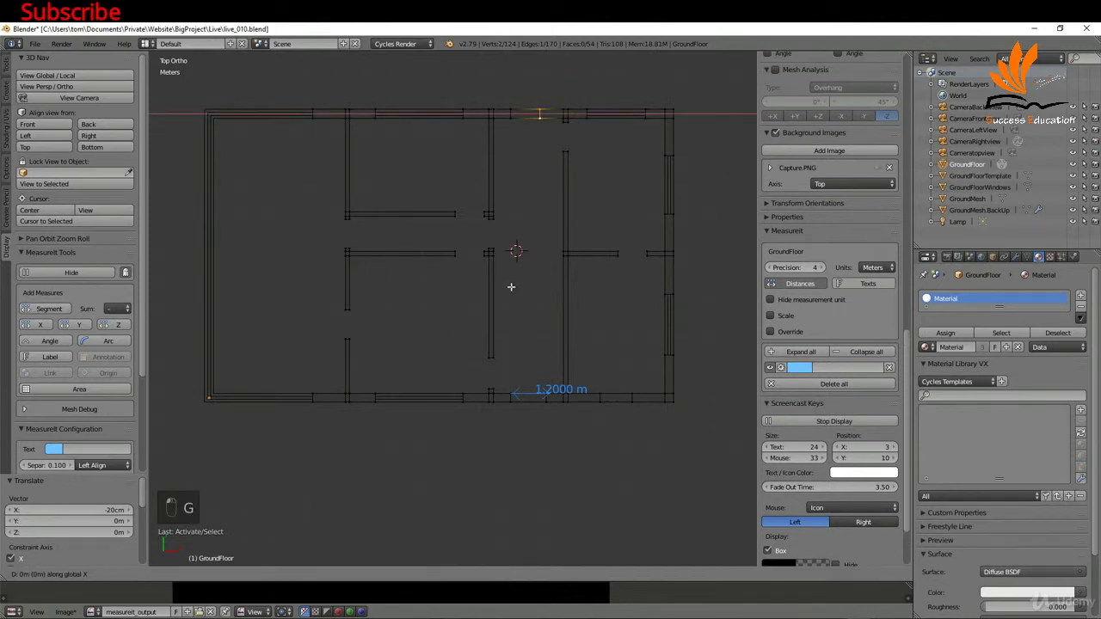
click(543, 386)
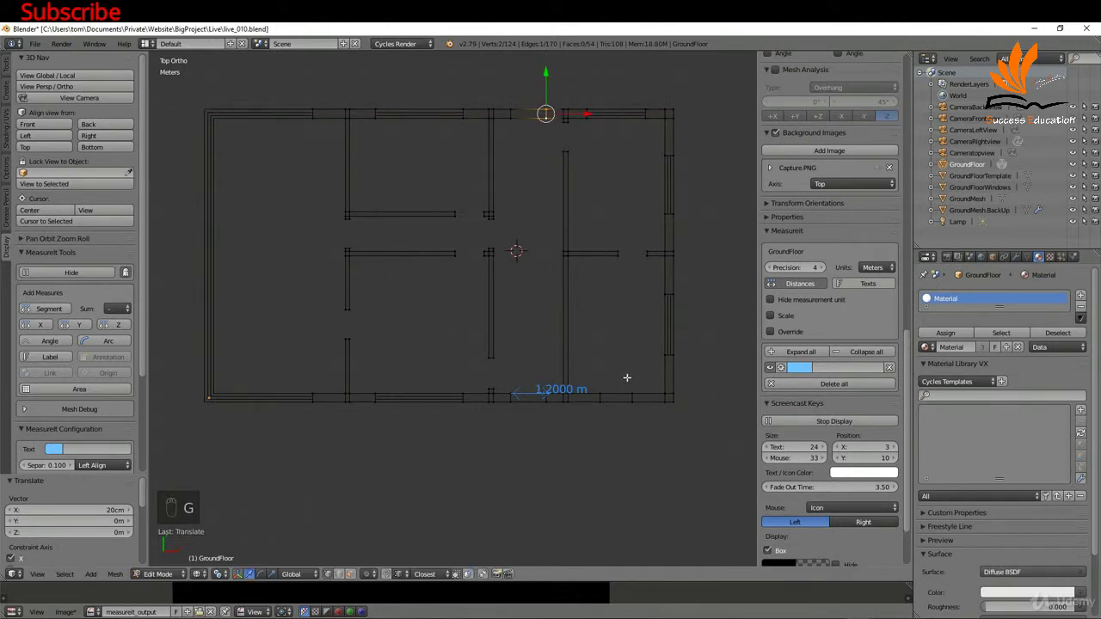
click(604, 387)
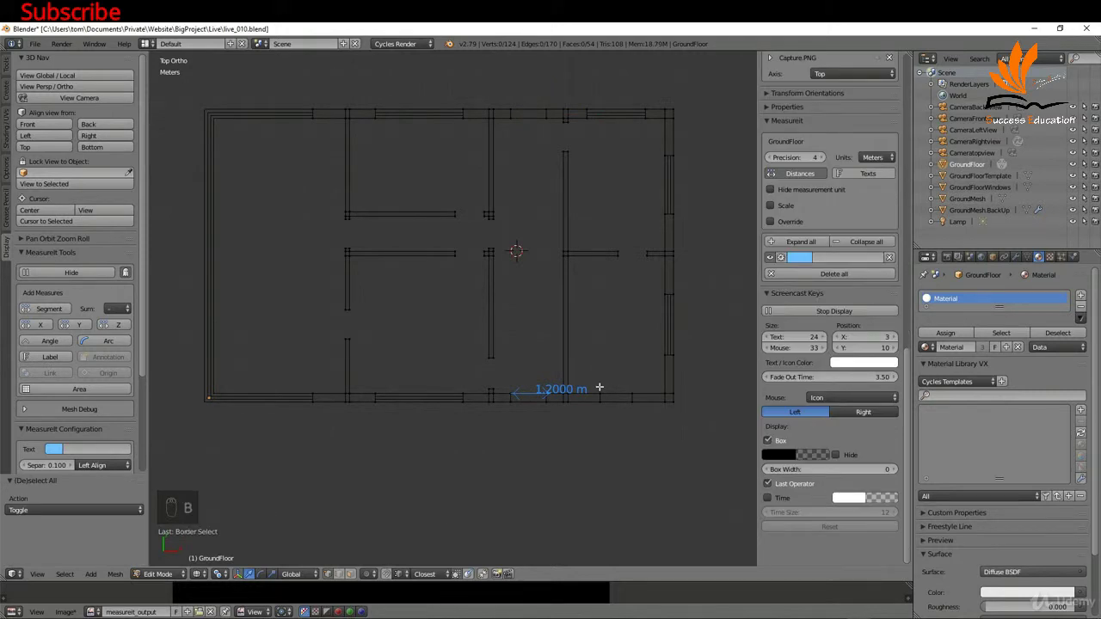
click(637, 390)
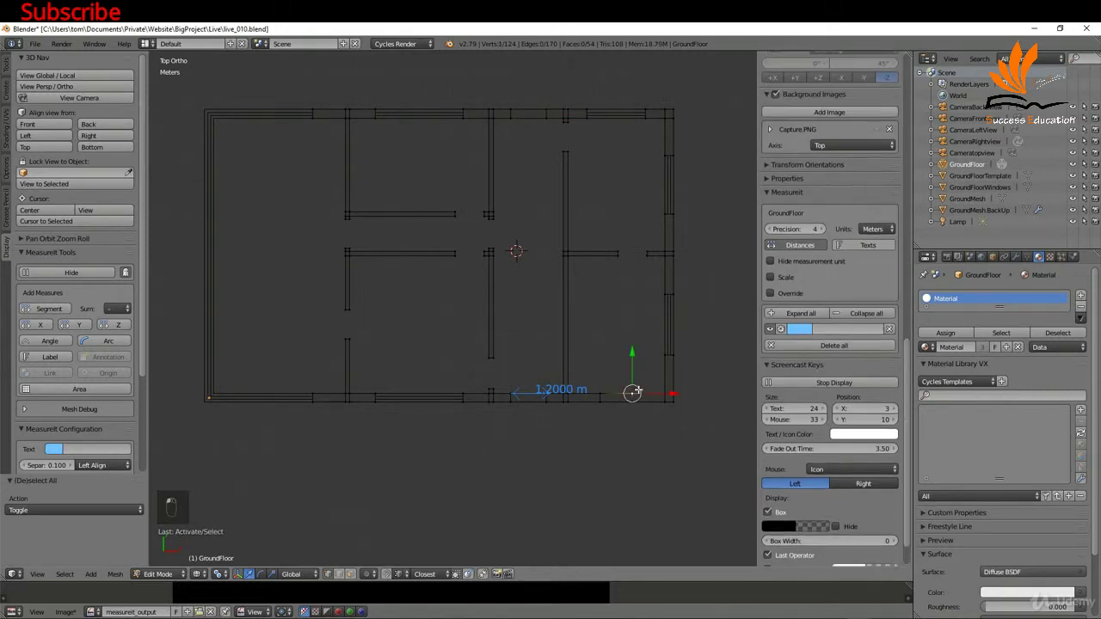
Step: Measure between two bottom-wall vertices and box-select the wall section between them
shift+click(600, 389)
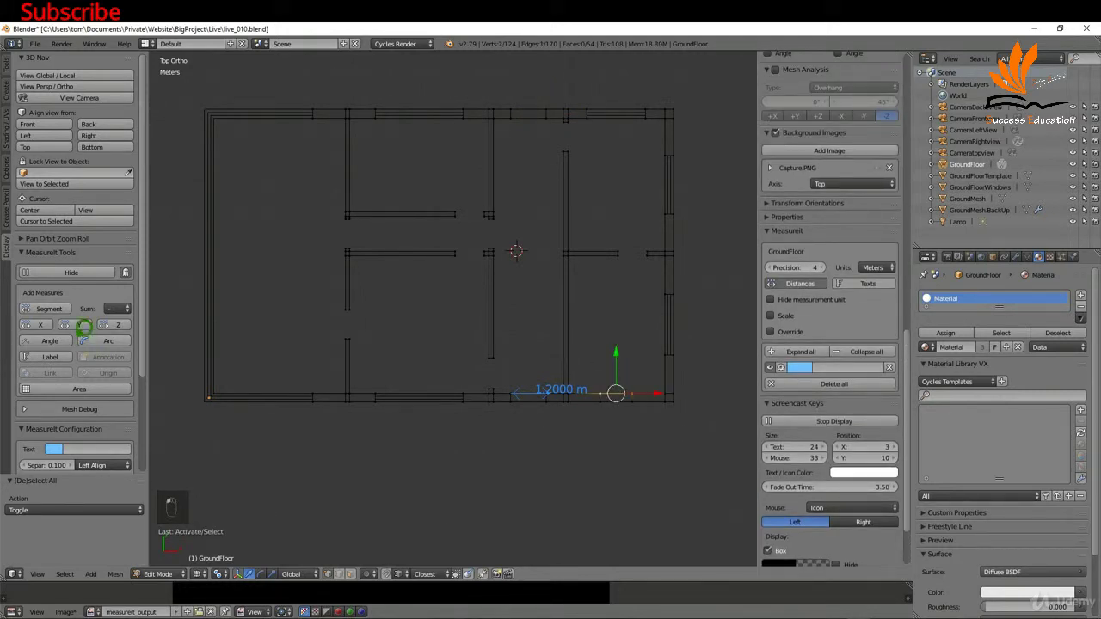
click(62, 301)
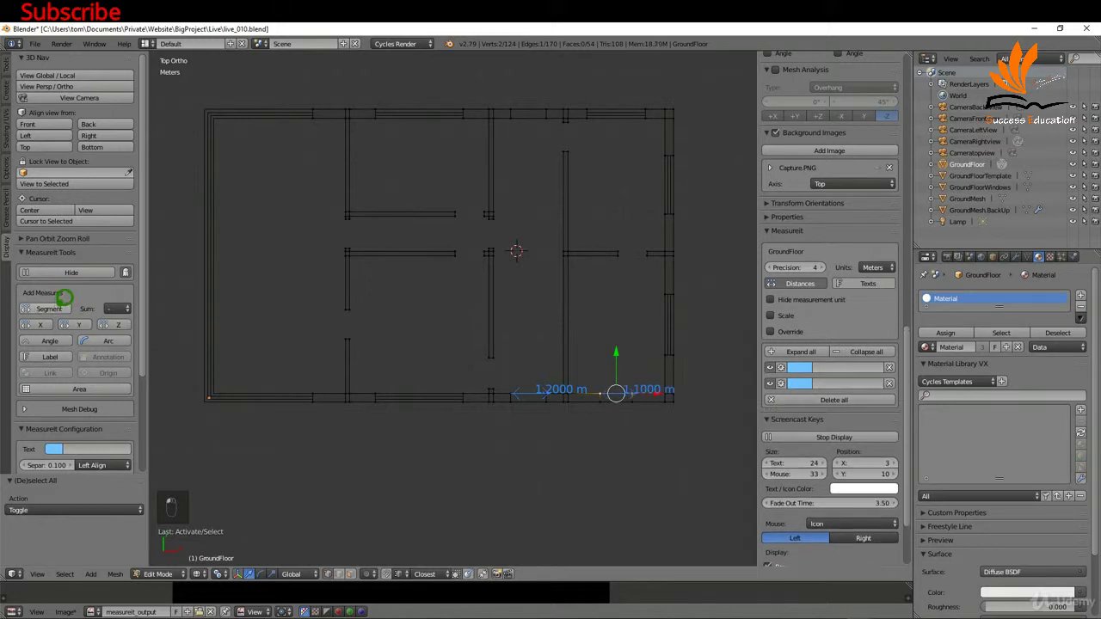
scroll(633, 401, up, 5)
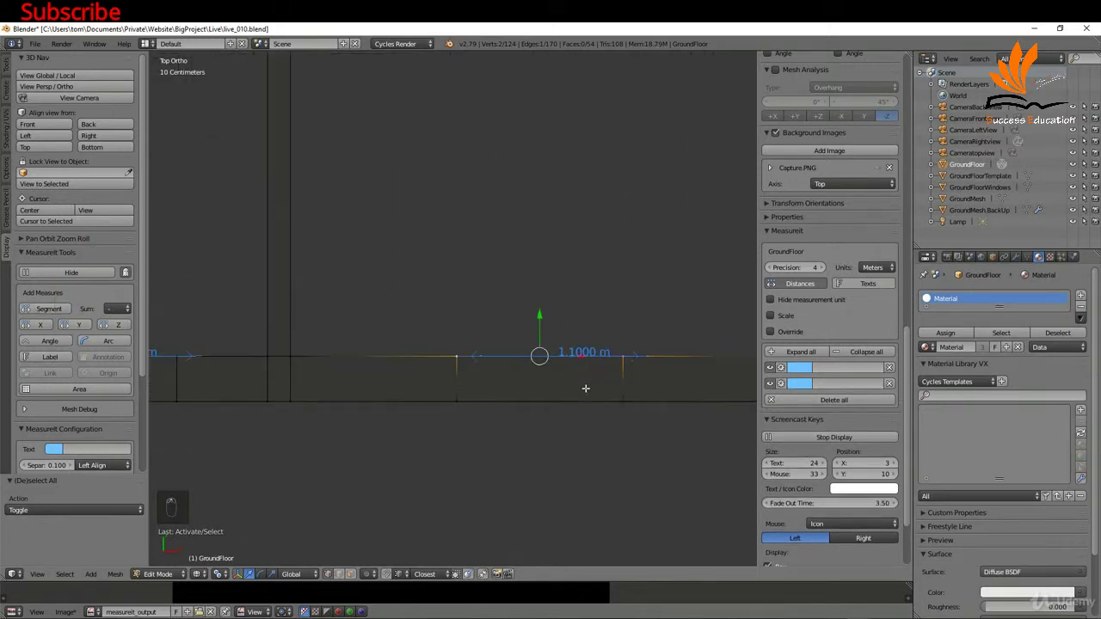
key(b)
drag(405, 315, 668, 457)
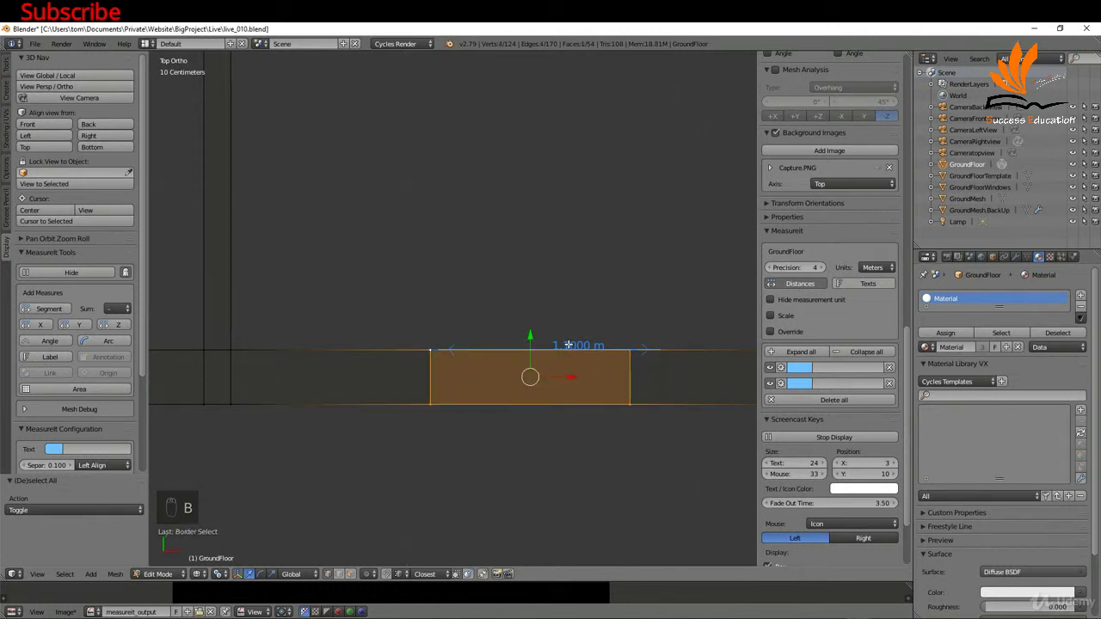
scroll(568, 345, up, 4)
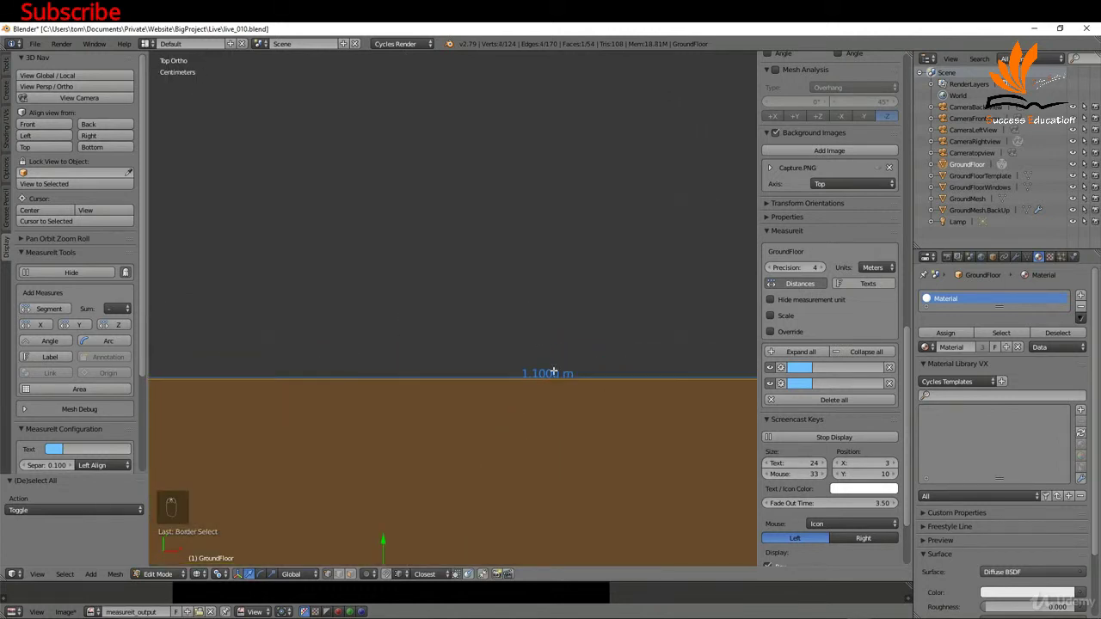
Step: Scale the section along X by 2.727 so it measures 3 m
key(s)
key(x)
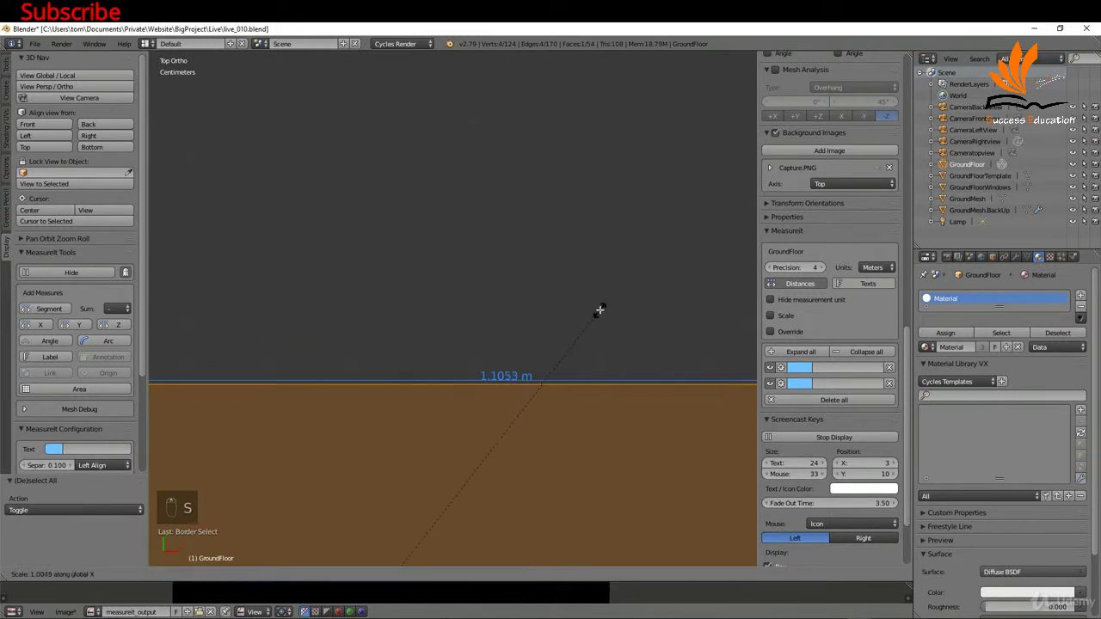
text(2.727)
click(513, 312)
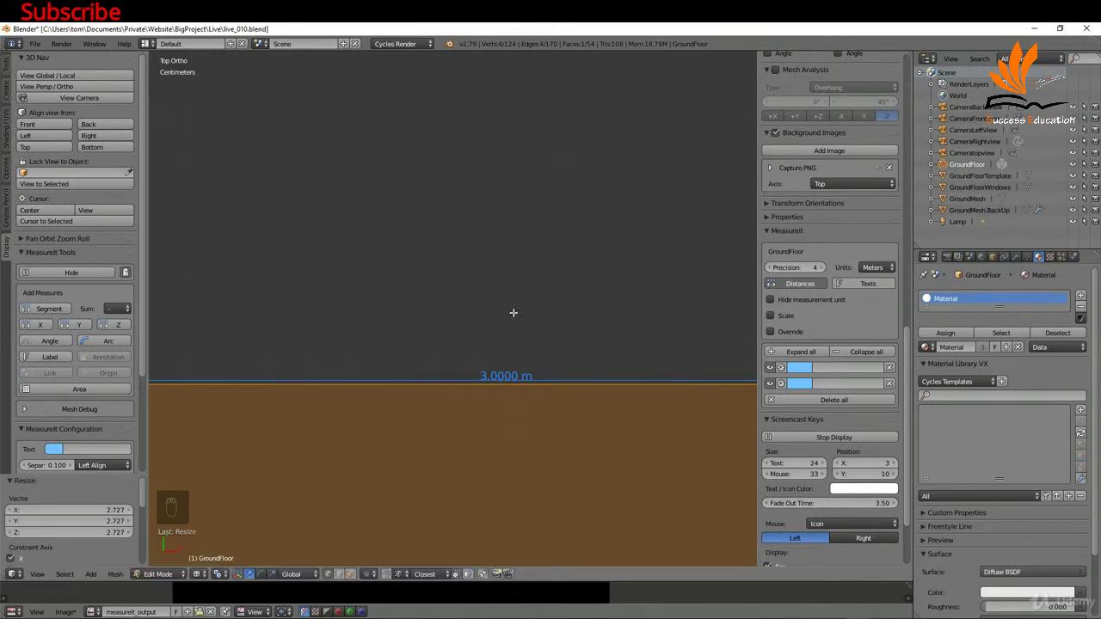
Step: Delete the 1.2 m MeasureIt measurement from the floor plan
scroll(506, 349, down, 3)
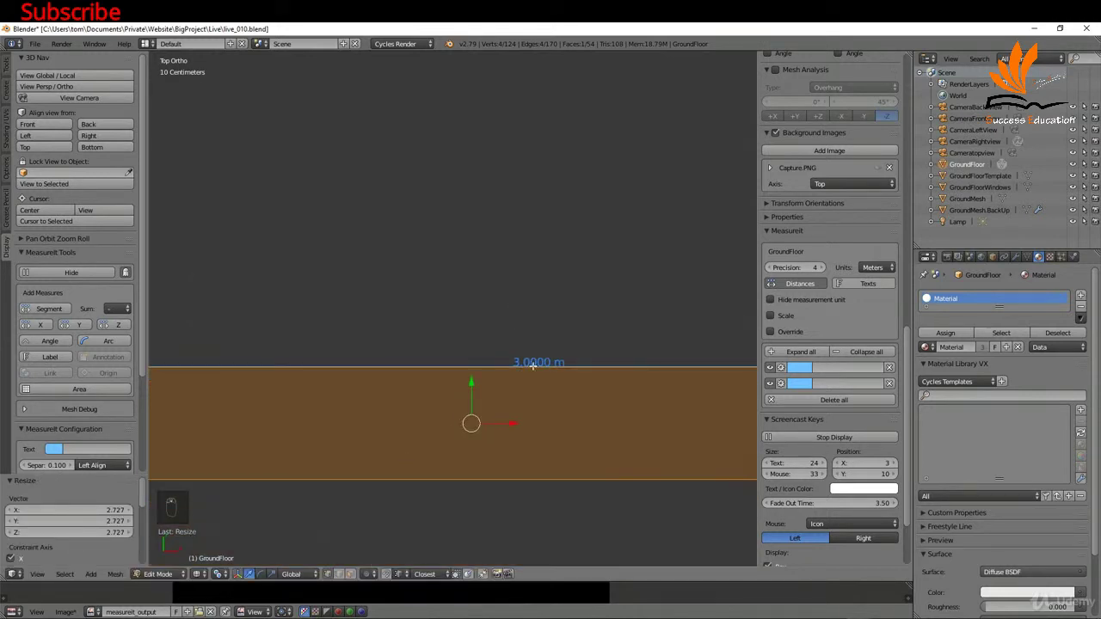
scroll(533, 366, down, 10)
scroll(514, 373, down, 2)
shift+middle_drag(525, 358, 570, 351)
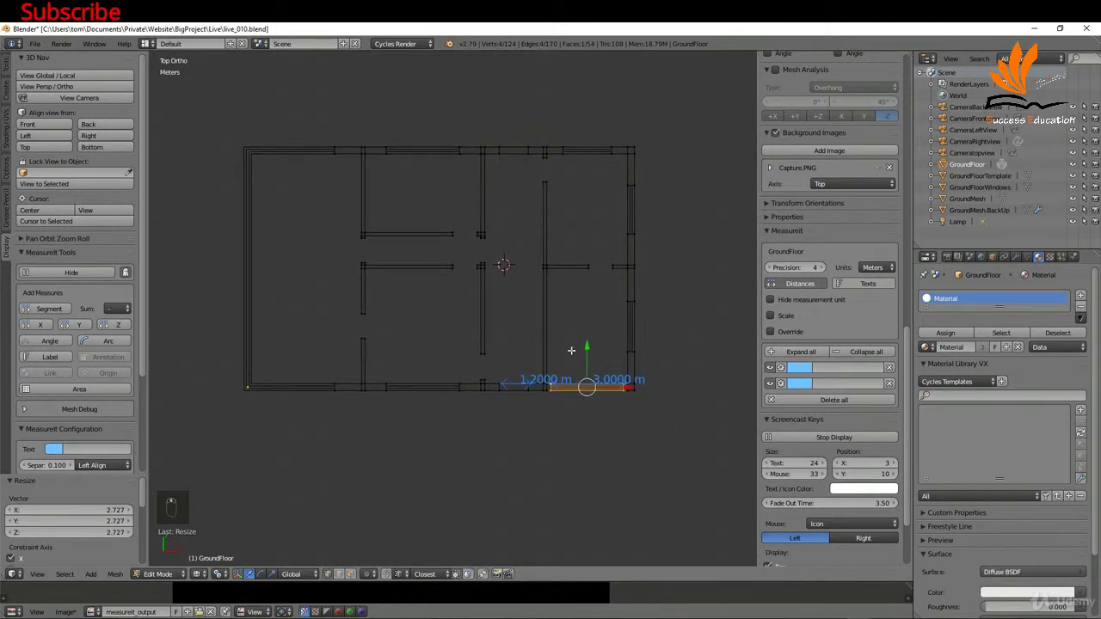
click(889, 367)
click(889, 367)
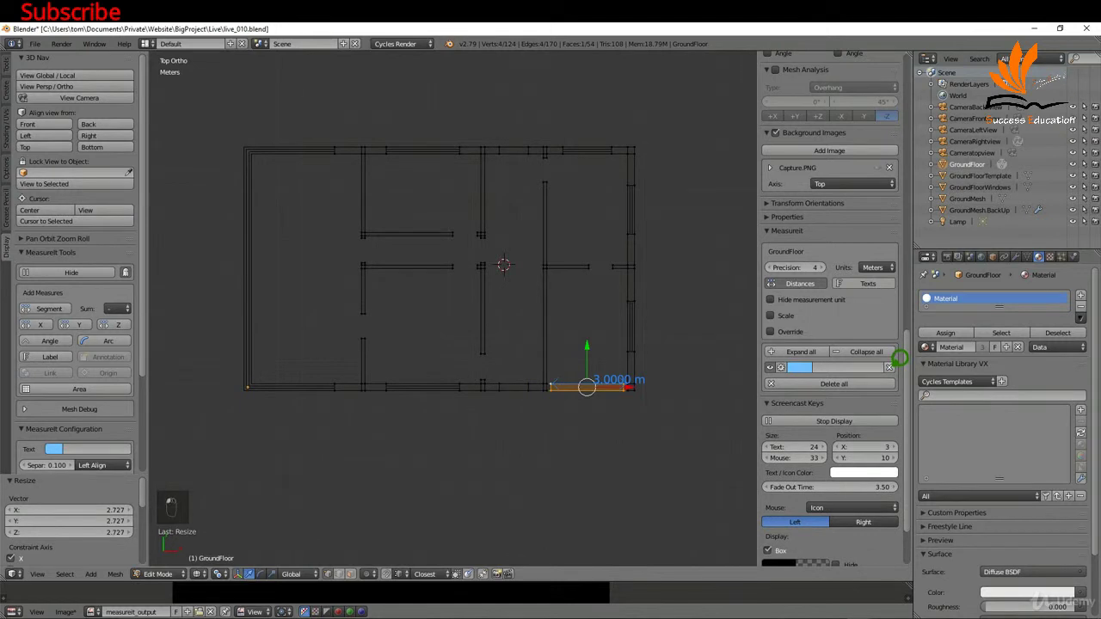
Step: Separate the three doorway faces from the walls by selection
key(ctrl+Tab)
click(641, 388)
shift+right_click(514, 388)
shift+right_click(506, 152)
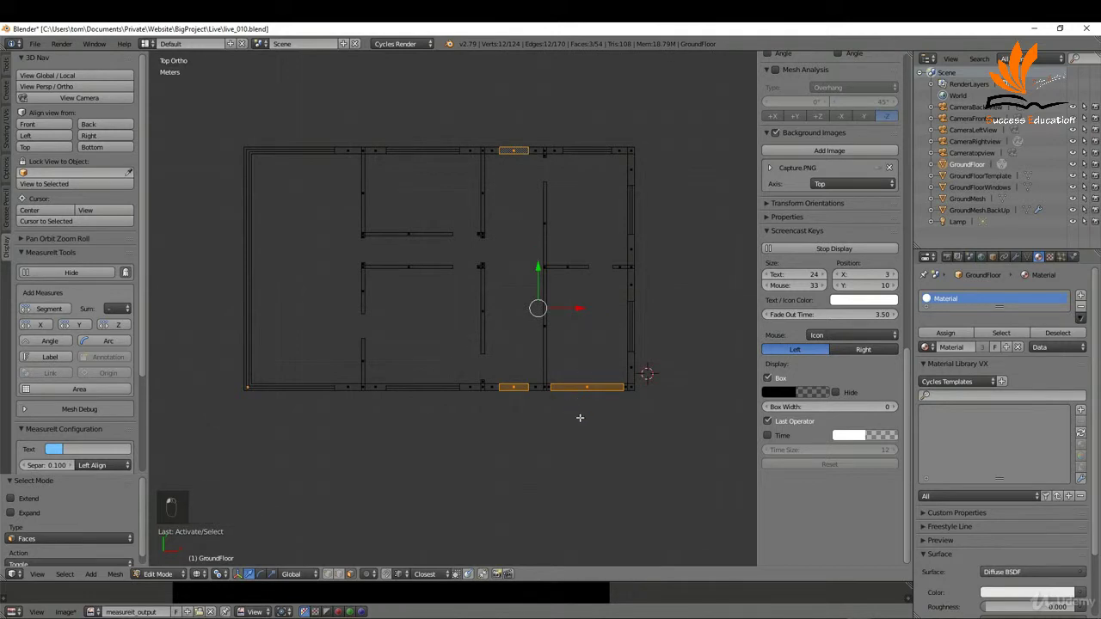
key(p)
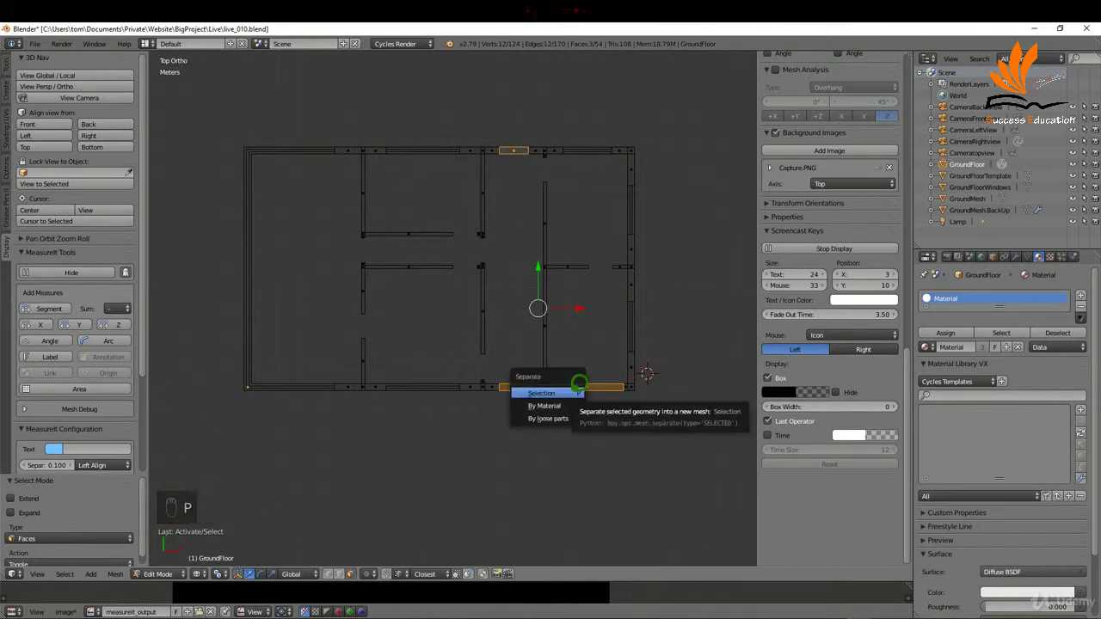
click(570, 388)
Step: Return to Object Mode, select GroundFloor.001 and clear its .001 suffix in the Outliner
key(Tab)
click(483, 379)
right_click(594, 384)
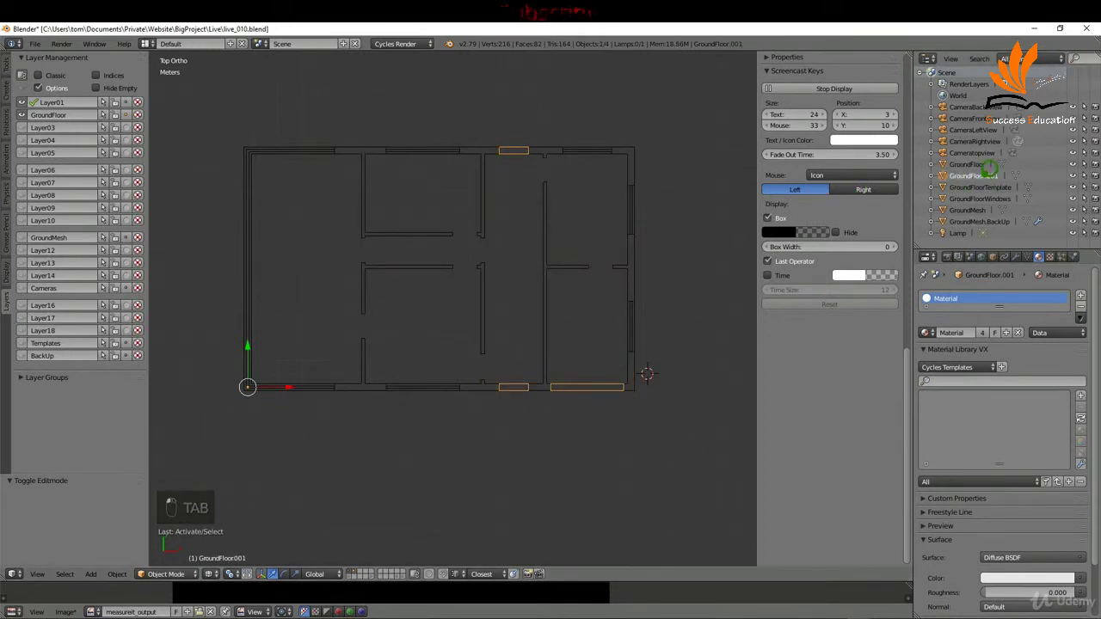
double_click(980, 176)
key(BackSpace)
key(BackSpace)
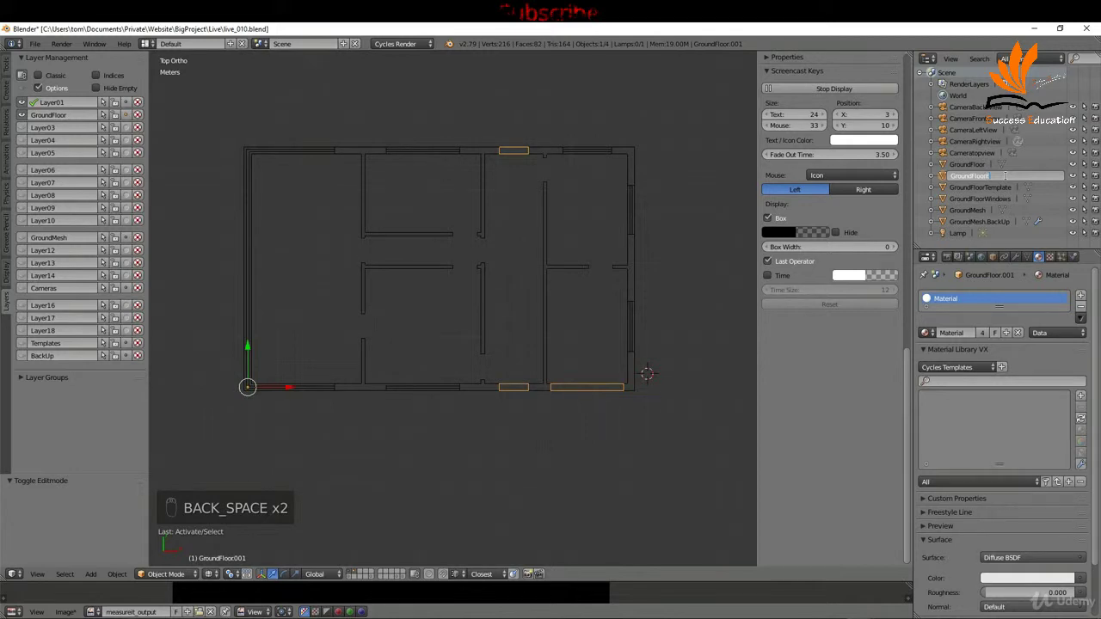
Step: Name the object GroundFloorExternalDoors, then reselect the walls and enter Edit Mode
text(ExternalDoors)
key(Return)
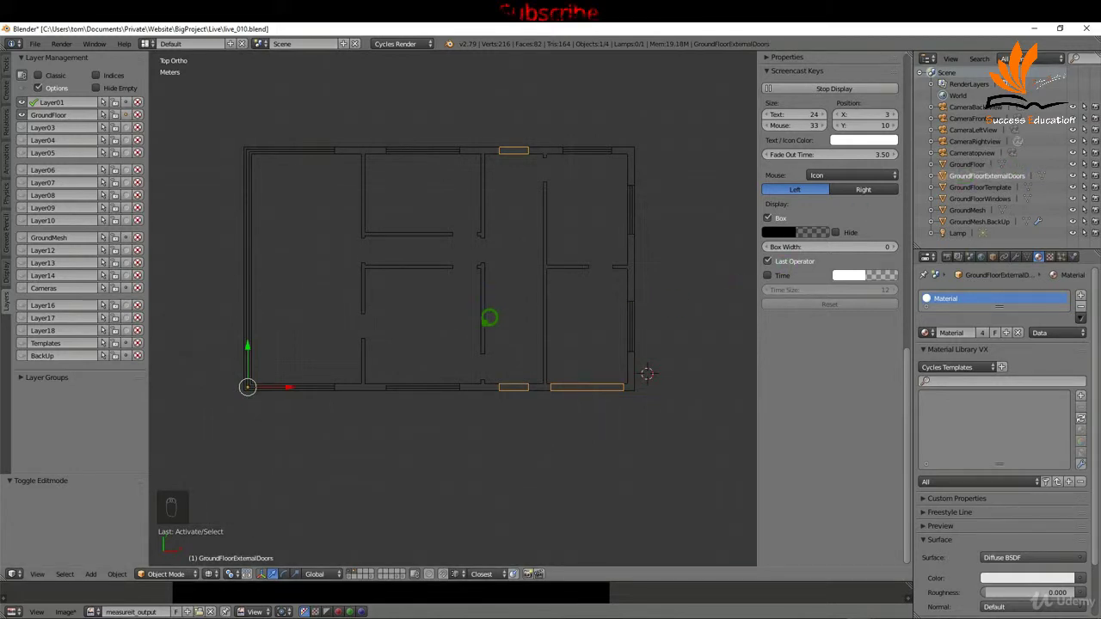
right_click(489, 372)
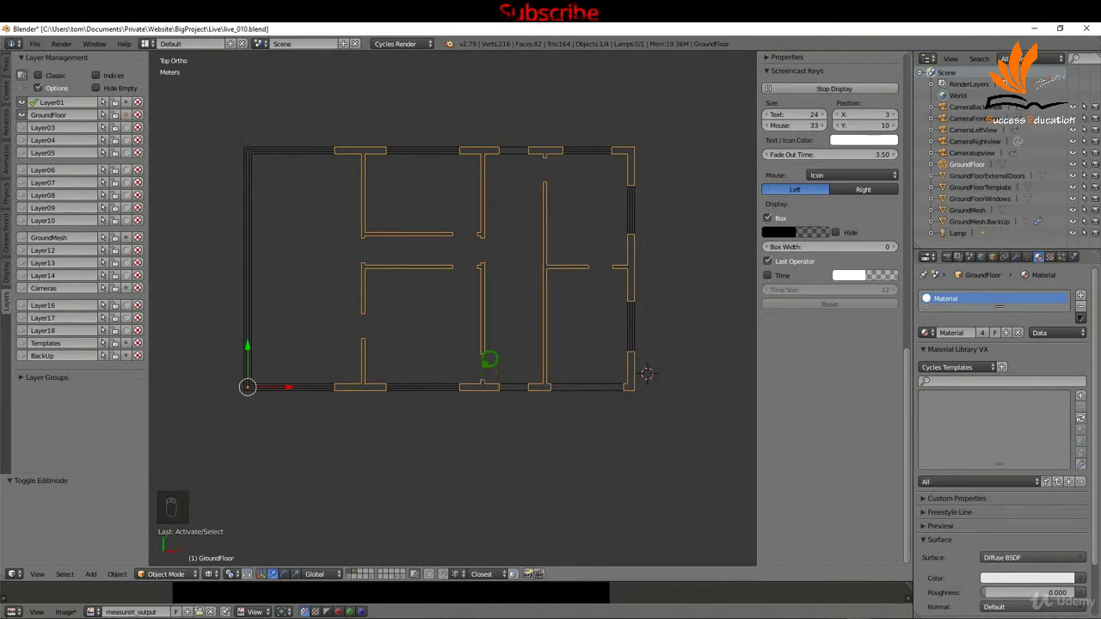
key(Tab)
click(573, 338)
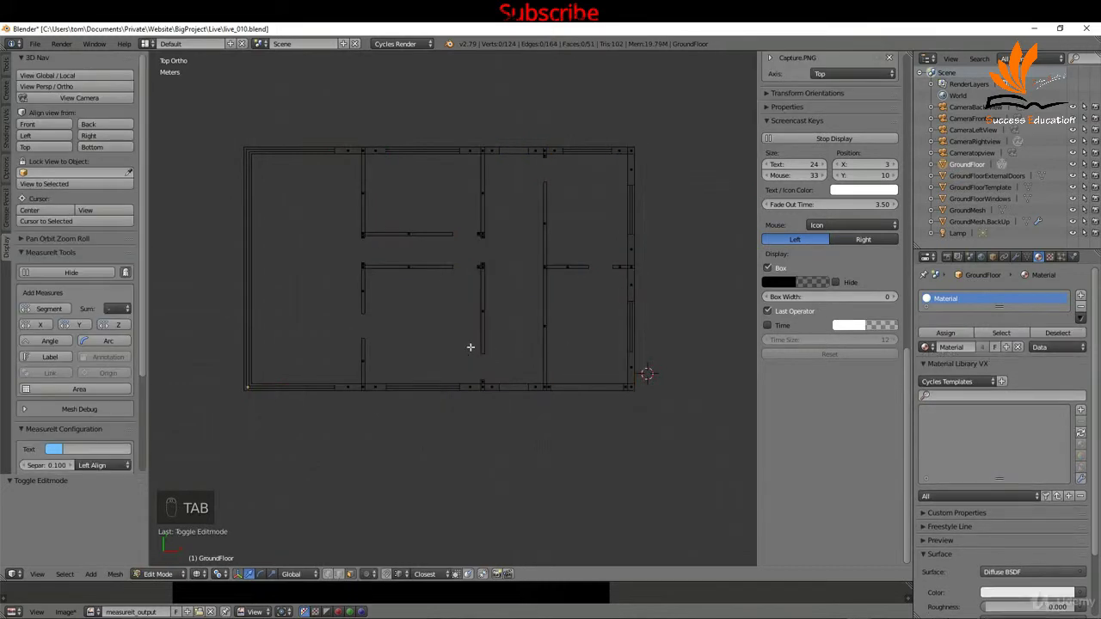
Step: Snap the 3D cursor to the four wall-end corner vertices of the interior gap
scroll(481, 378, up, 8)
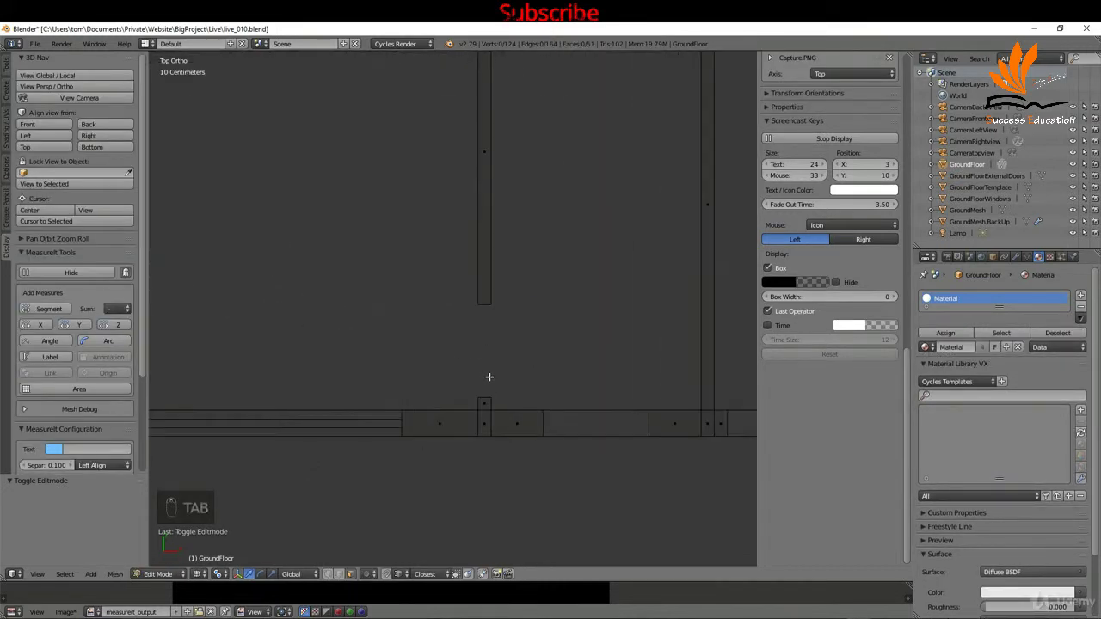
key(ctrl+Tab)
click(467, 250)
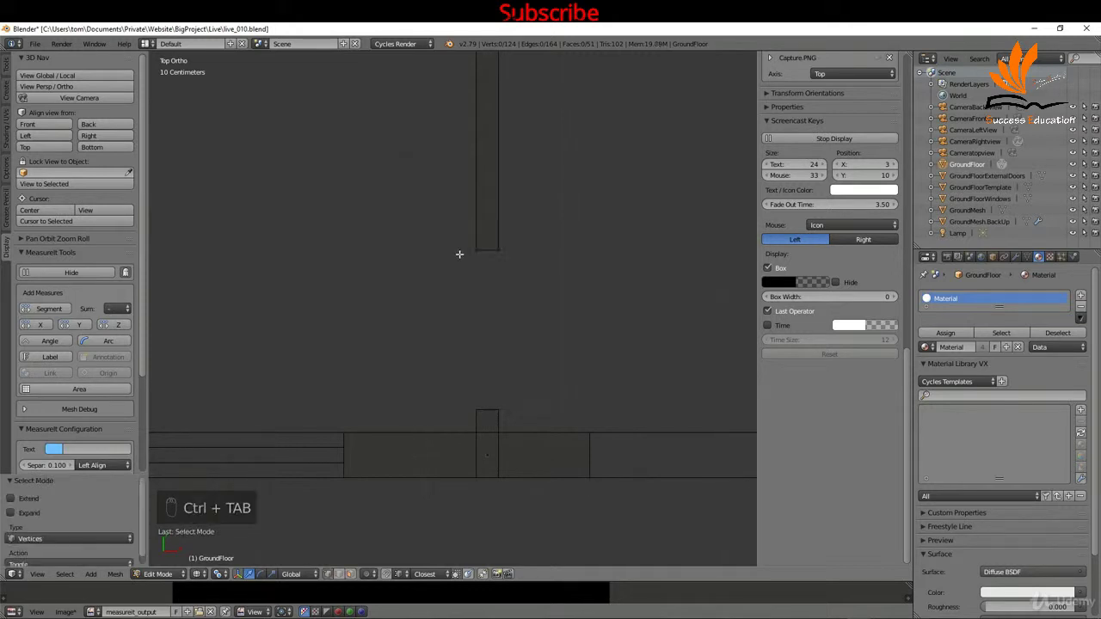
right_click(475, 250)
shift+right_click(502, 258)
shift+right_click(490, 400)
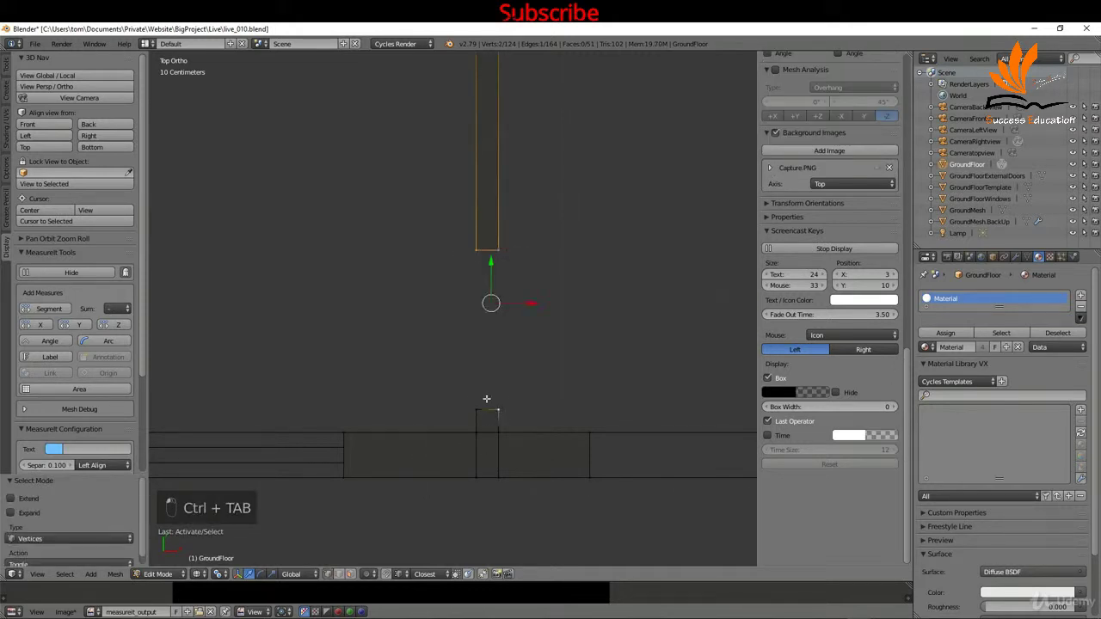
shift+right_click(483, 378)
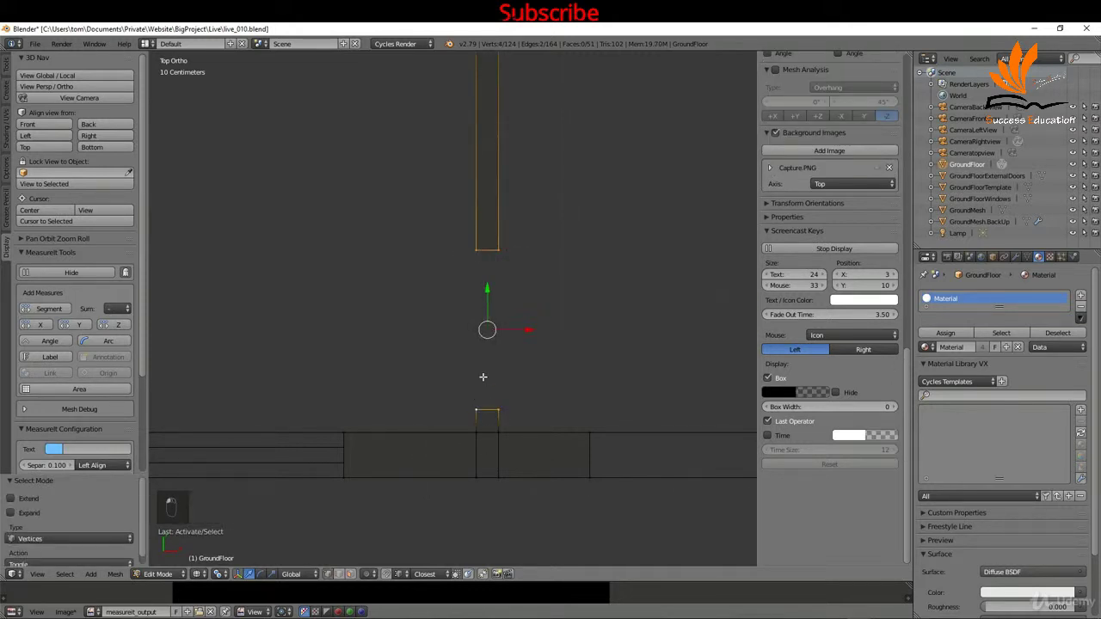
key(shift+s)
click(535, 364)
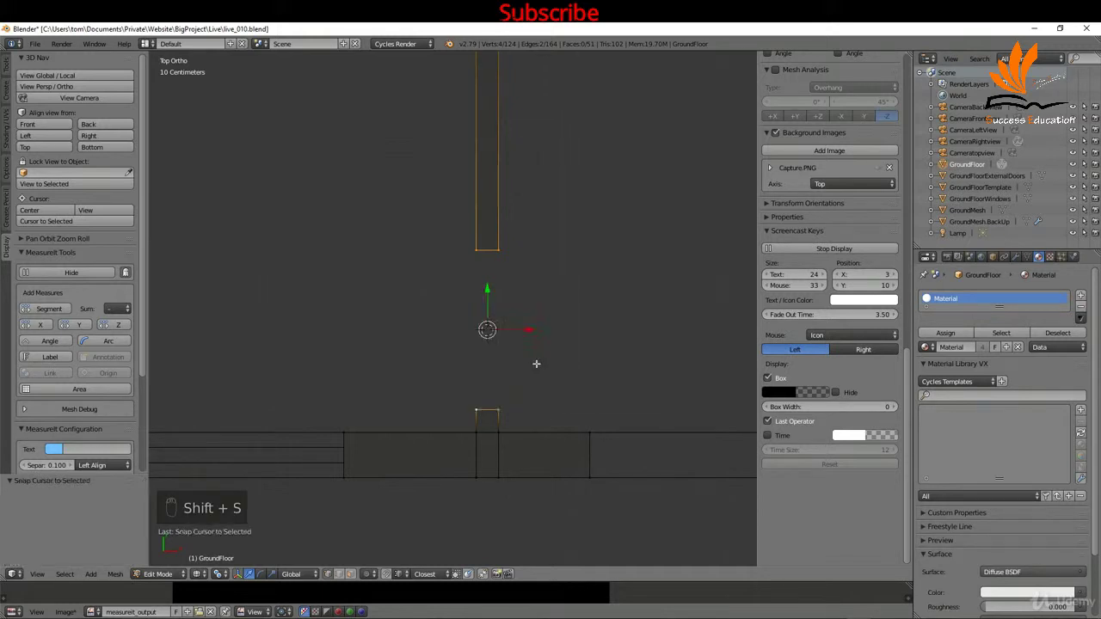
key(shift+a)
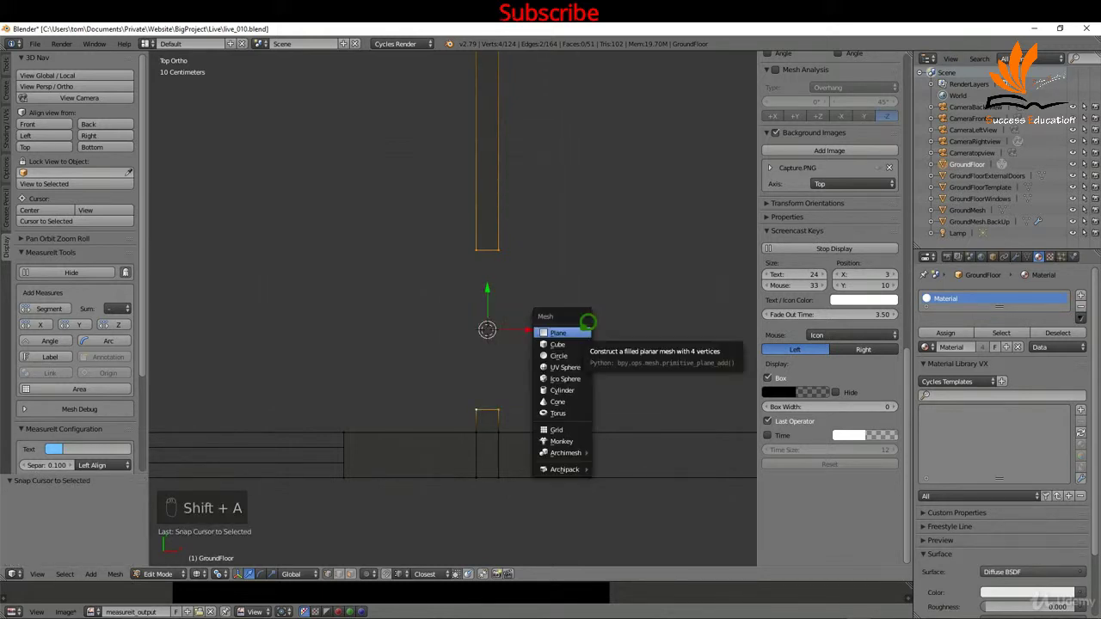
Step: Add a plane, scale it into a thin strip spanning the doorway, and select its bottom corner
click(578, 330)
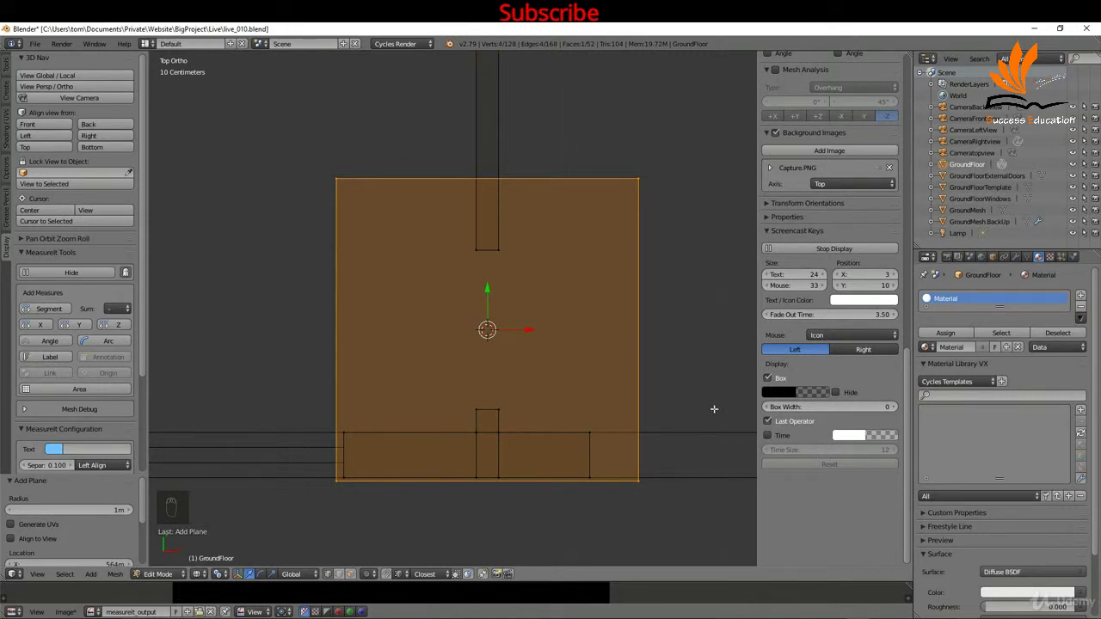
key(s)
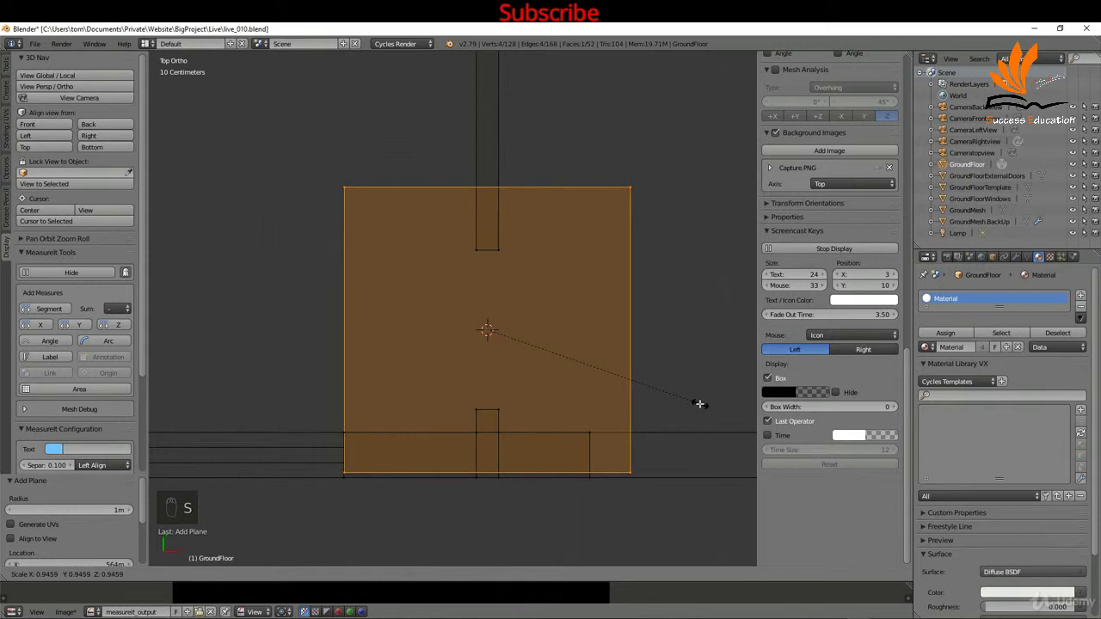
key(x)
click(493, 329)
key(s)
key(y)
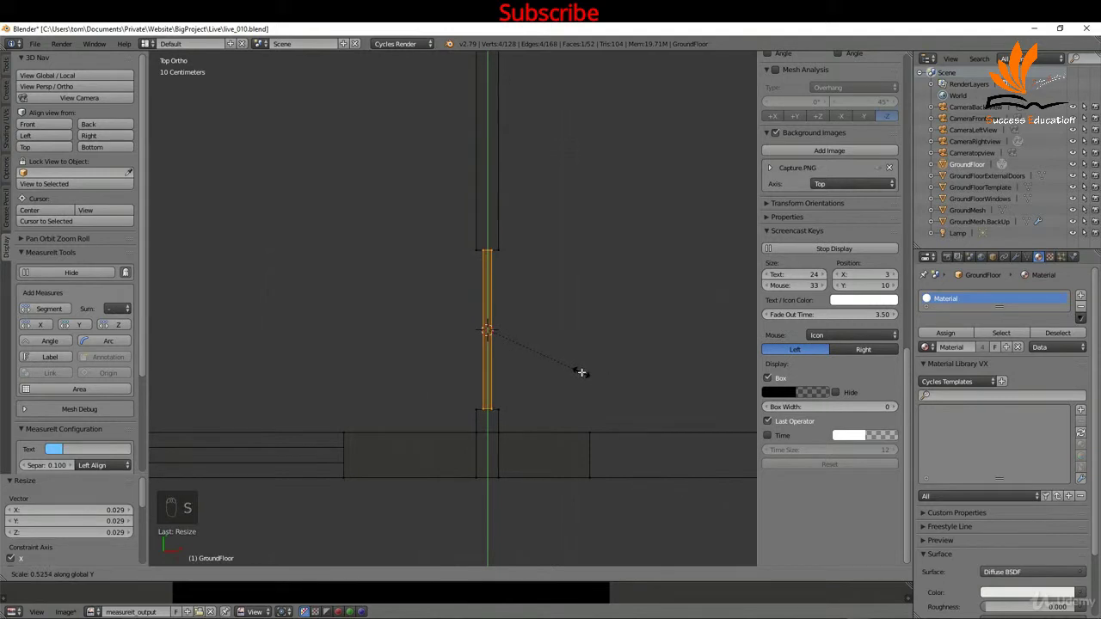
click(580, 371)
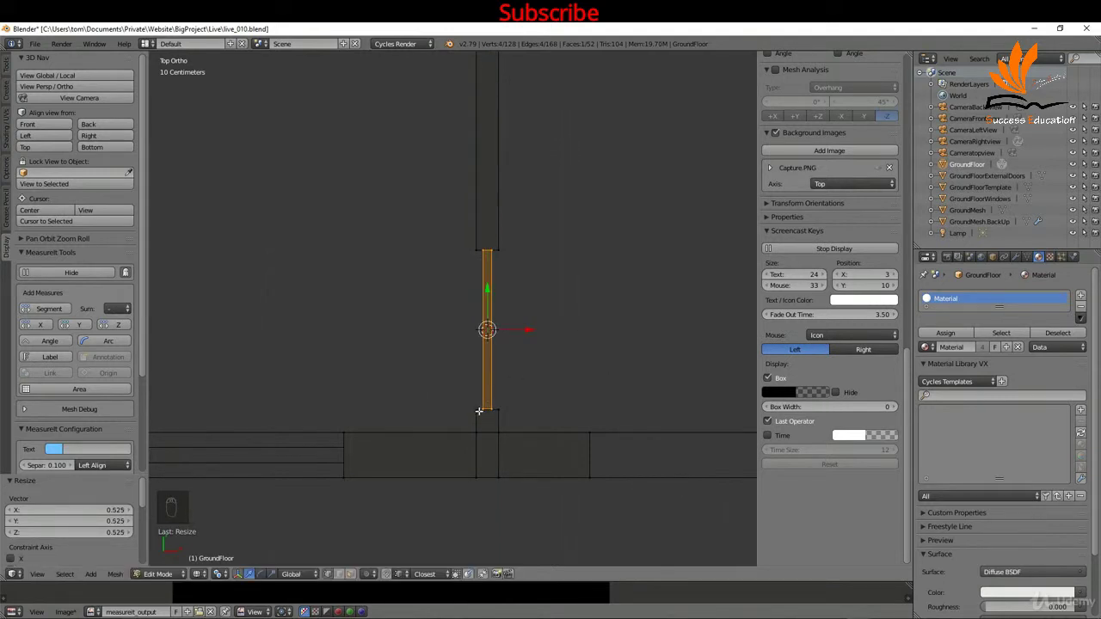
scroll(482, 410, up, 5)
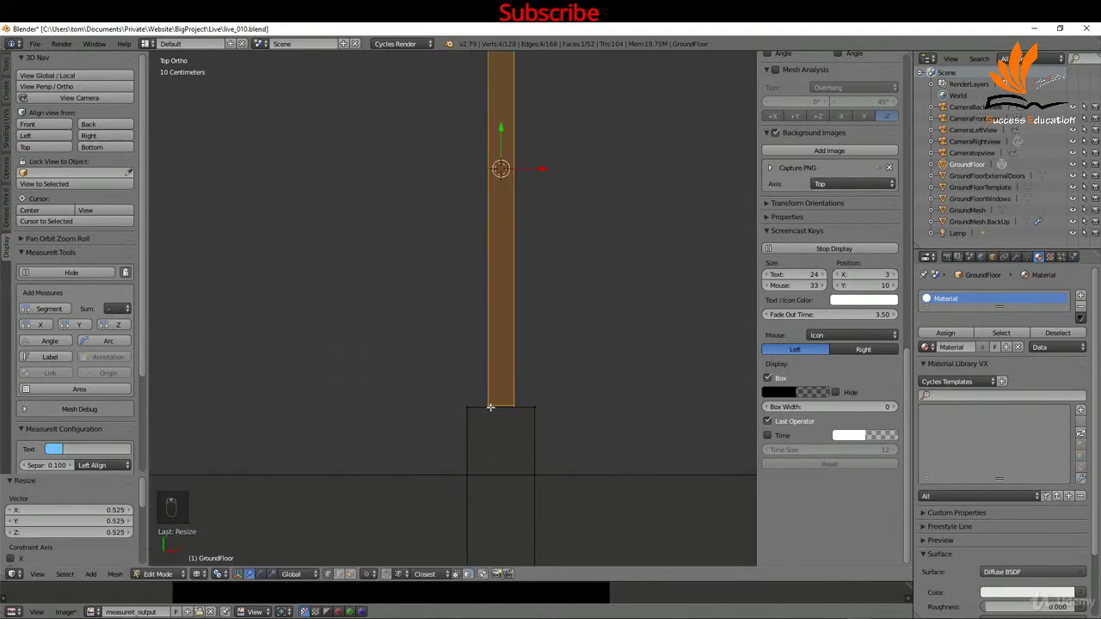
right_click(488, 404)
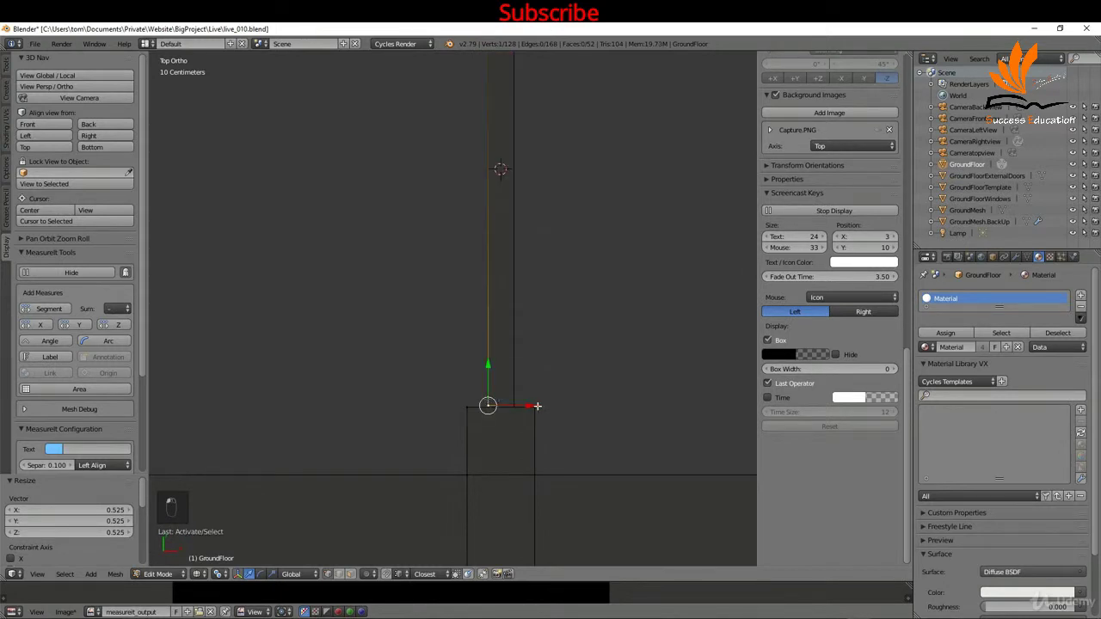
Step: Snap the cursor to the hinge corner, pivot around the 3D cursor, and select the whole strip
key(shift+s)
click(537, 401)
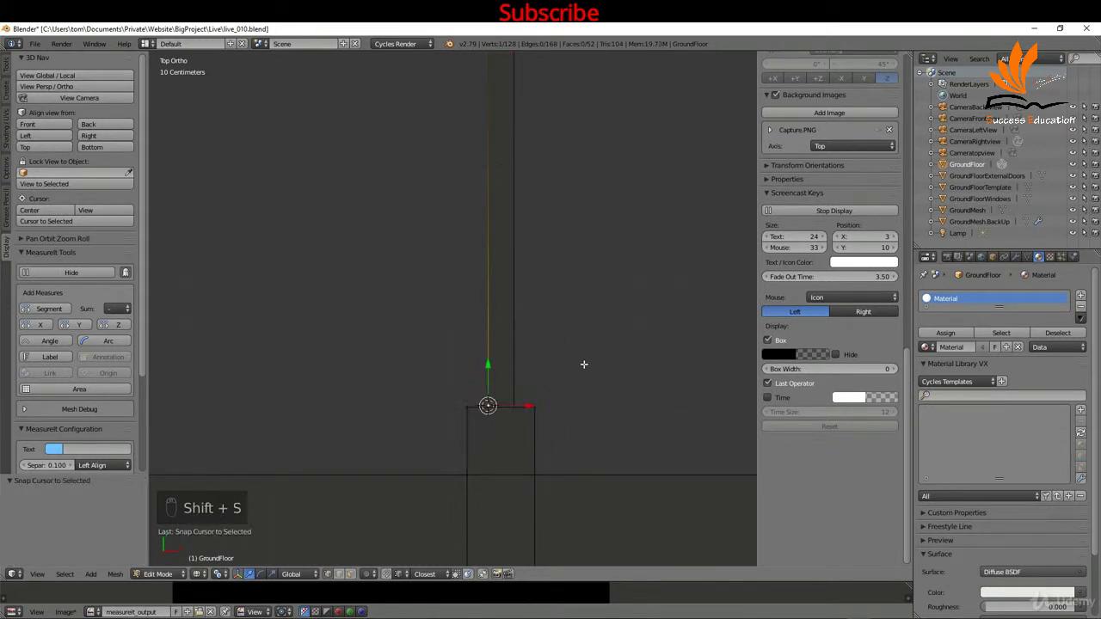
key(period)
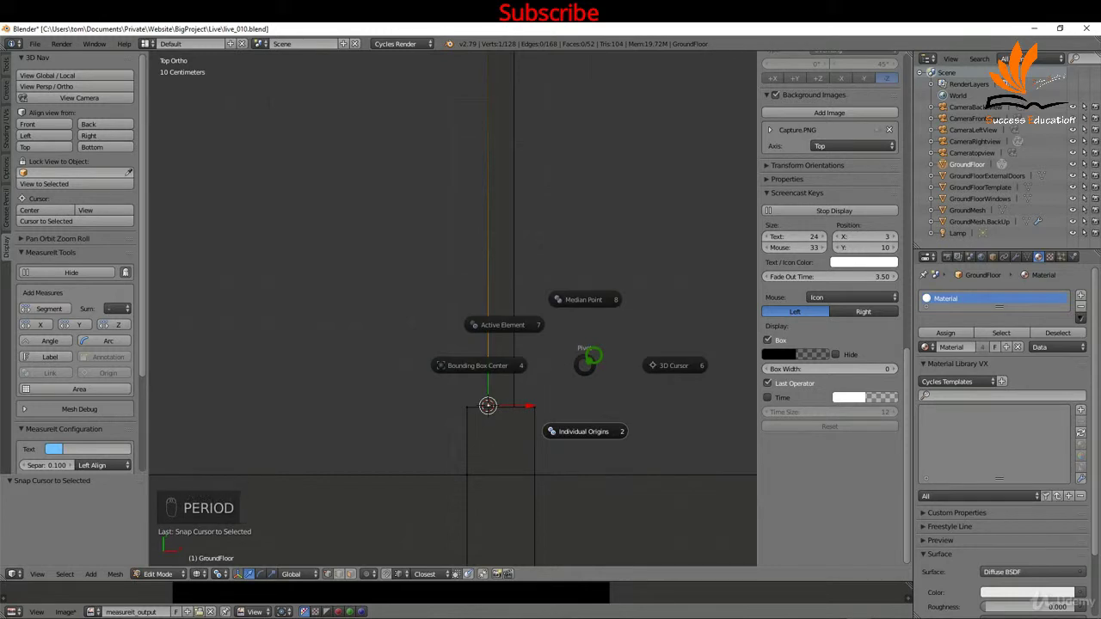
click(675, 365)
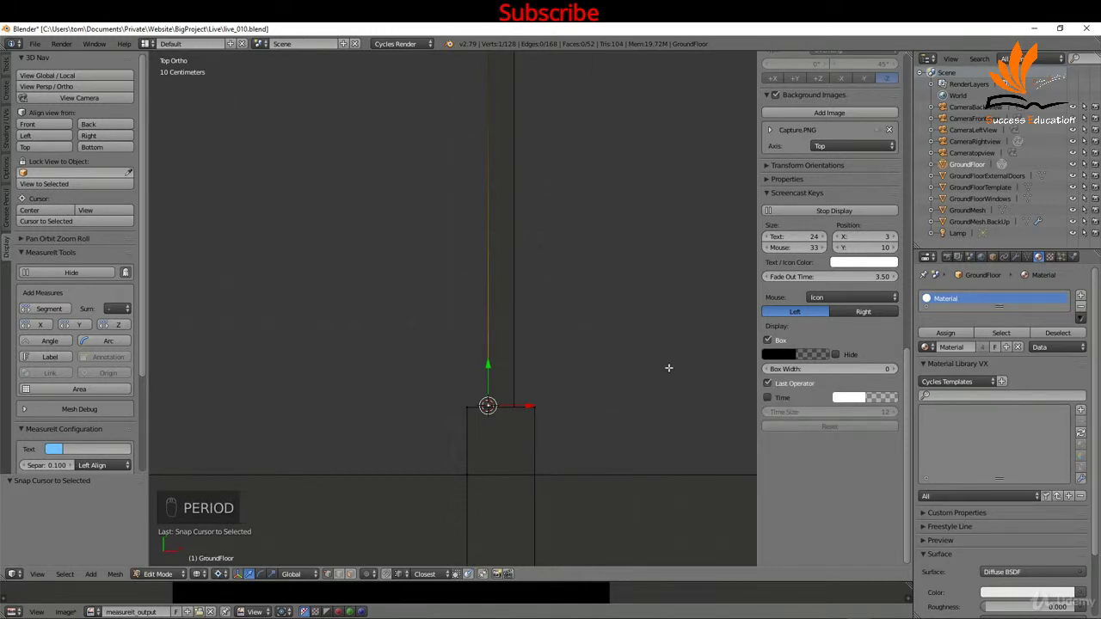
scroll(504, 302, down, 2)
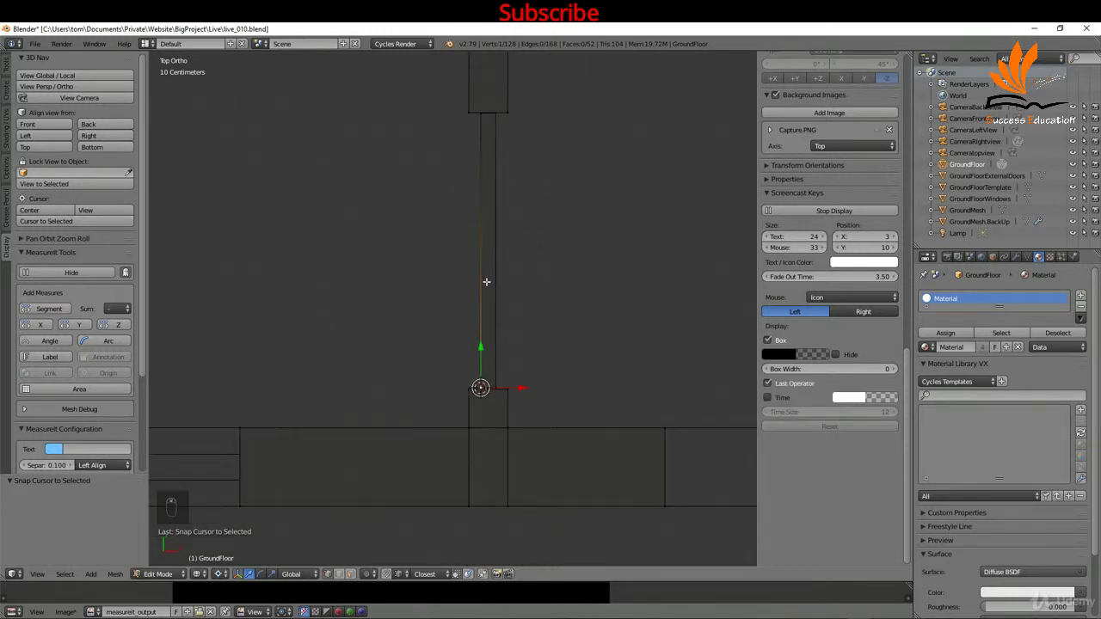
key(l)
key(l)
key(l)
key(l)
key(l)
key(l)
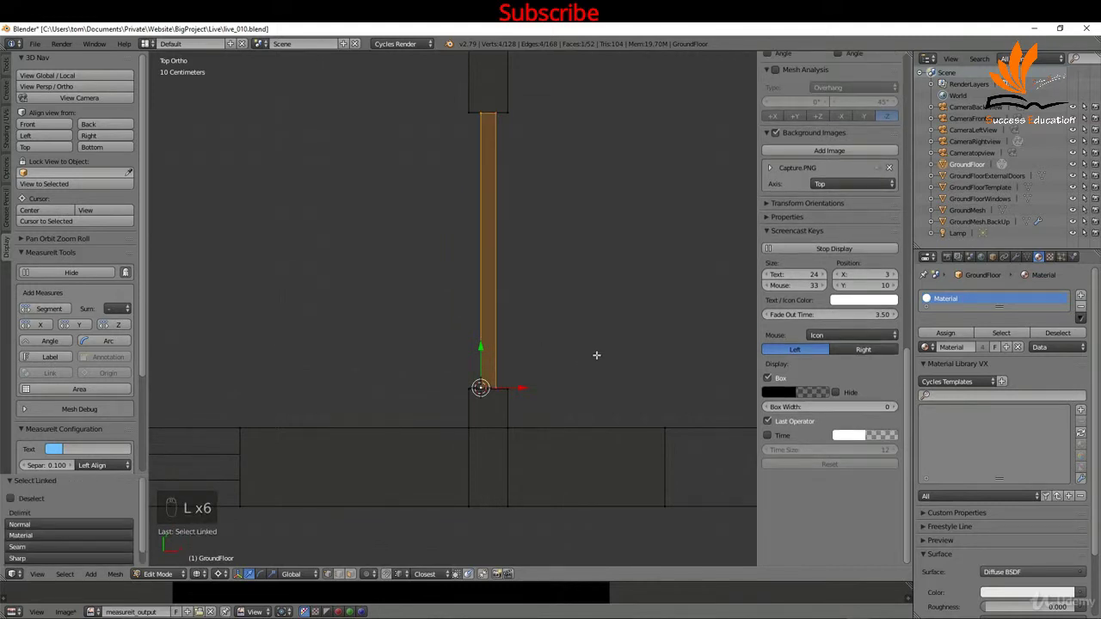
Step: Rotate the door-leaf strip 90° about the hinge and shift it 4.63 cm left along X
key(r)
key(9)
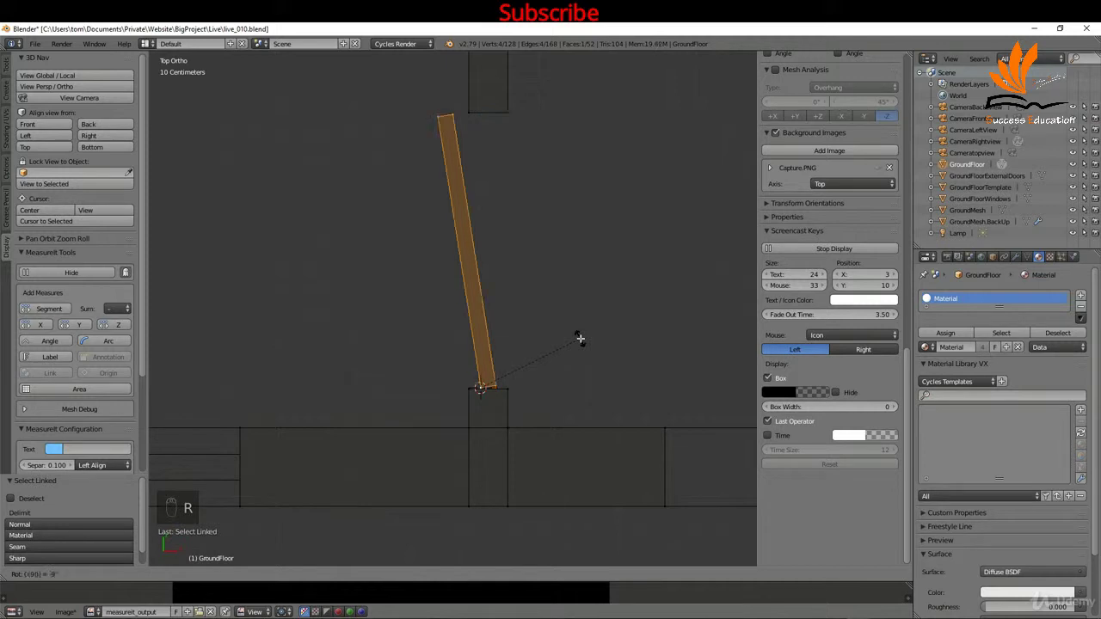
key(0)
key(Return)
key(g)
key(x)
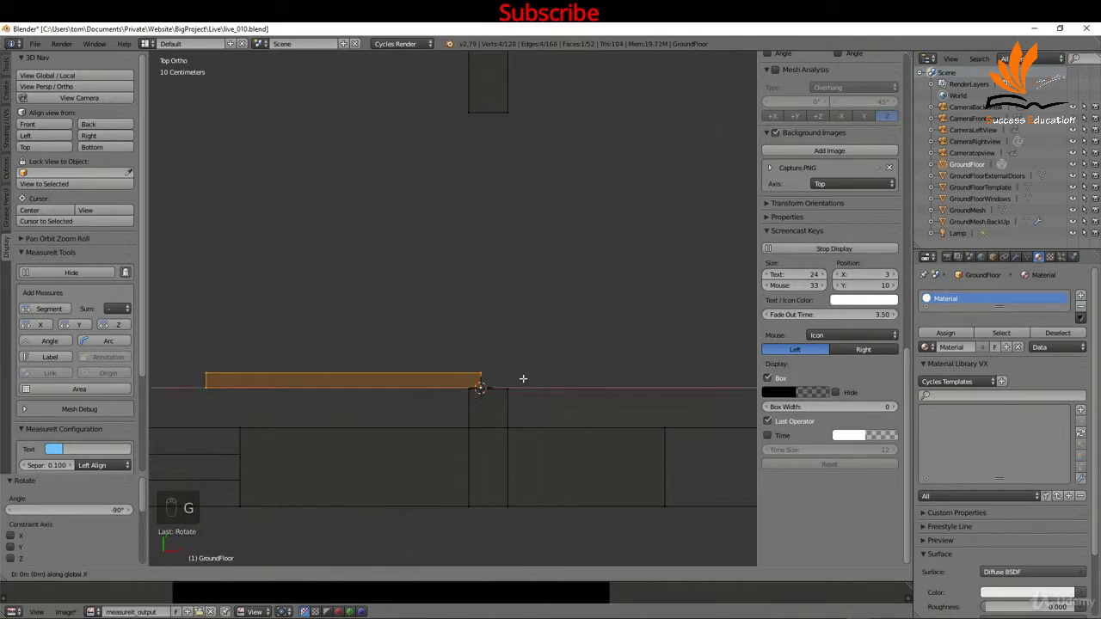
click(478, 384)
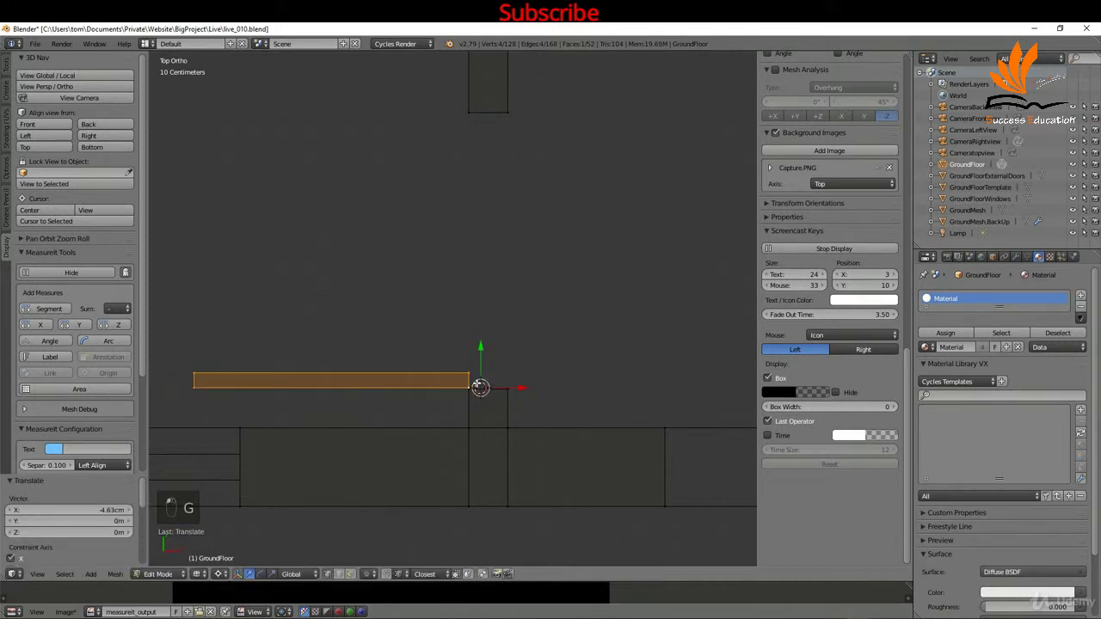
Step: Reposition the strip along Y, raising it 1.67 cm to meet the wall corner
key(g)
key(y)
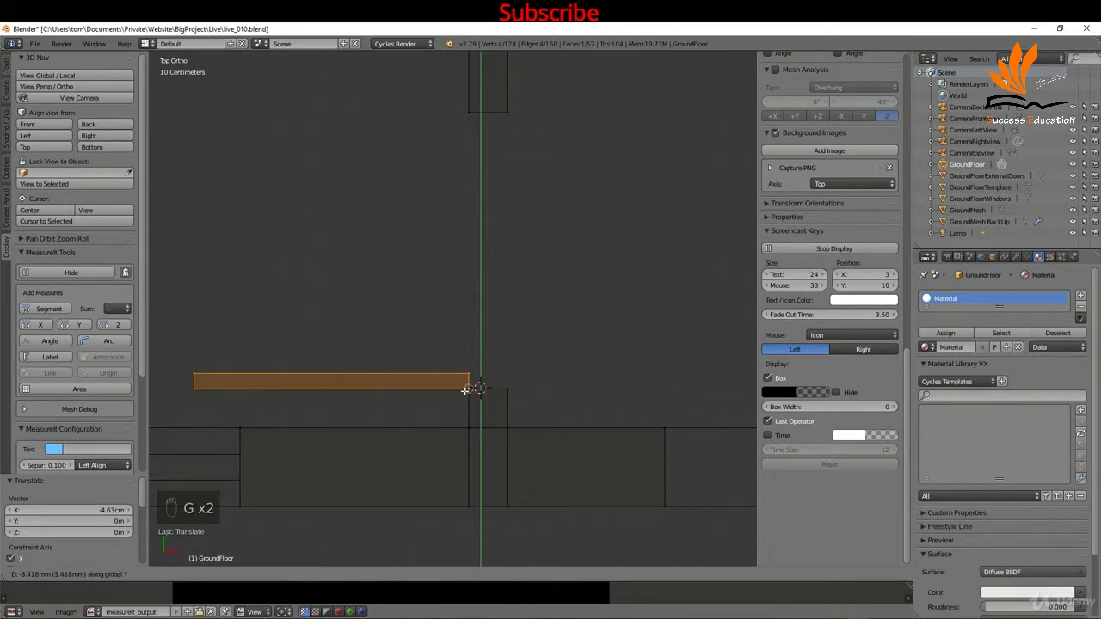
right_click(466, 390)
scroll(469, 382, up, 7)
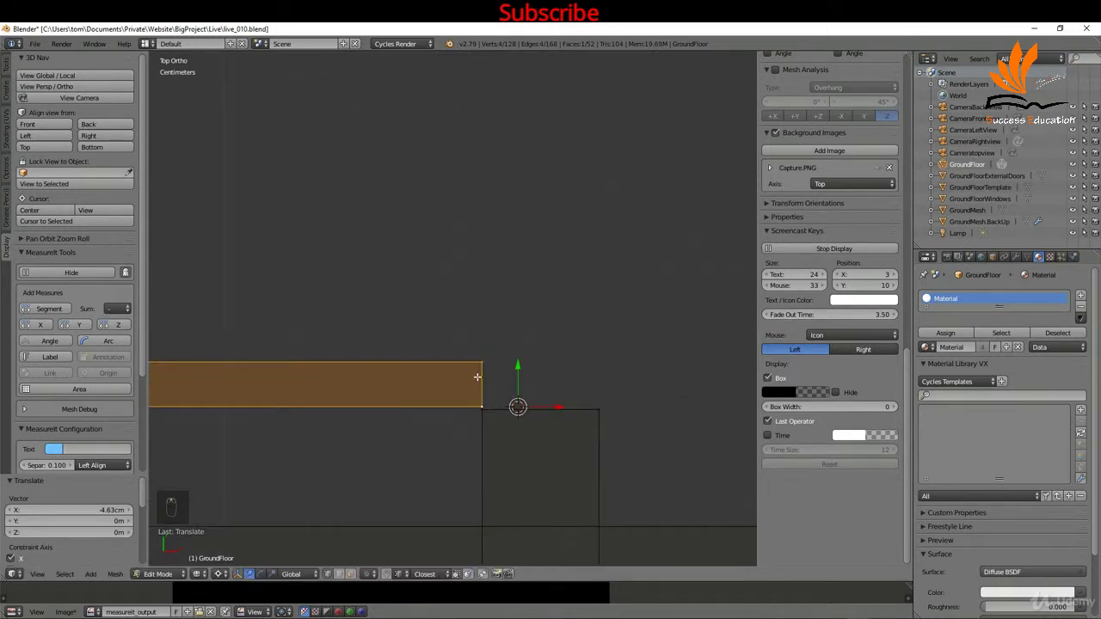
drag(519, 365, 513, 427)
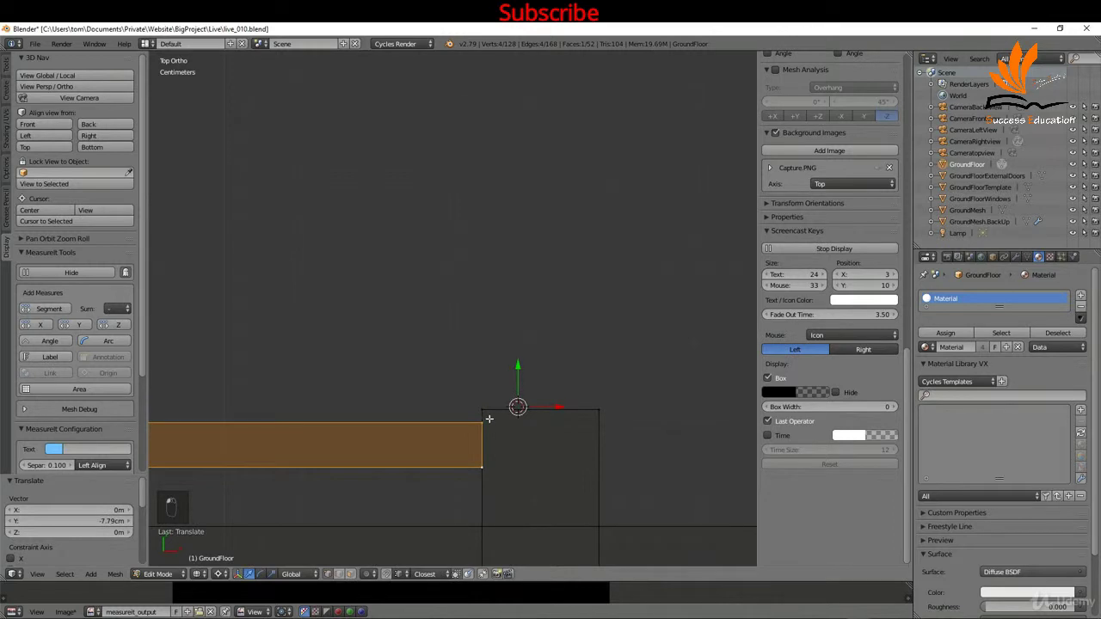
key(g)
key(y)
click(486, 412)
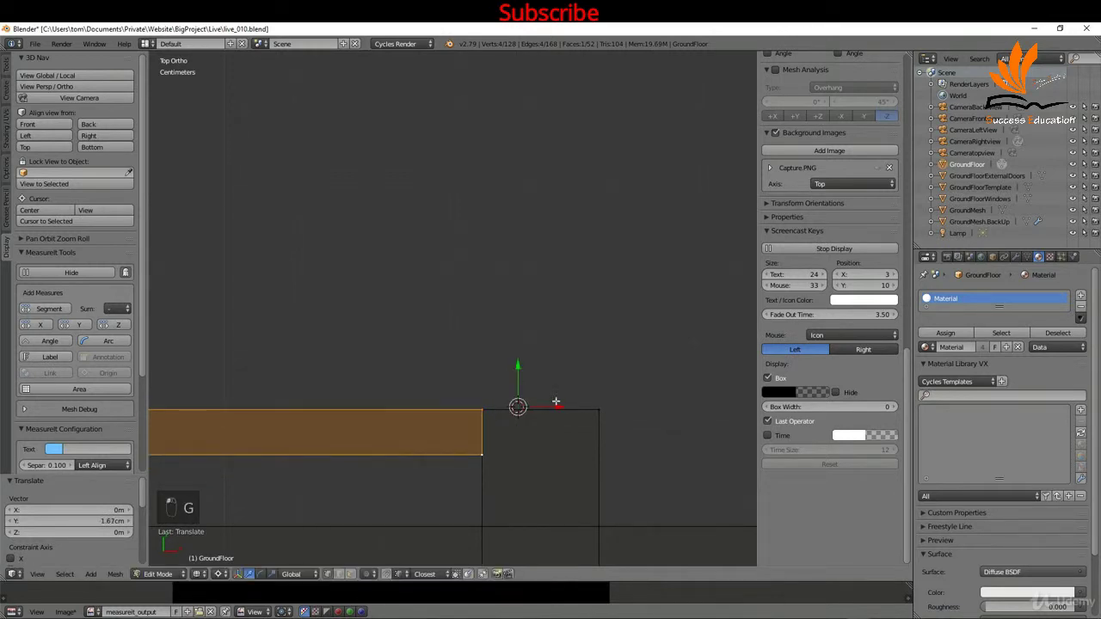
scroll(575, 348, down, 4)
scroll(575, 348, down, 2)
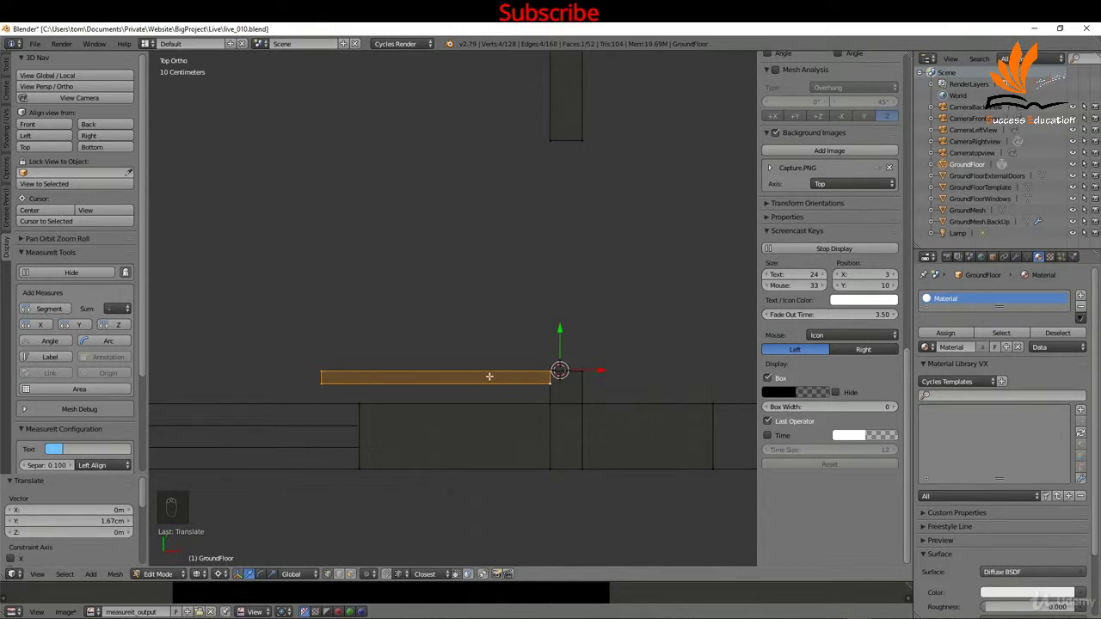
Step: Add a 32-vertex circle at the door hinge and scale it to 1.091 so its rim reaches the leaf end
scroll(489, 376, down, 2)
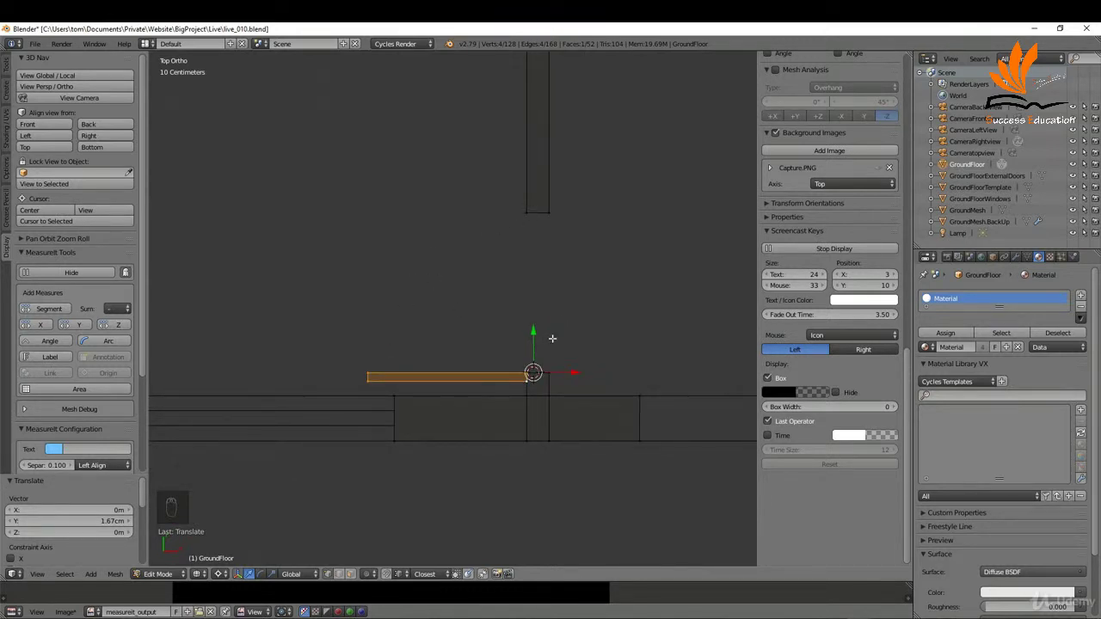
key(shift+a)
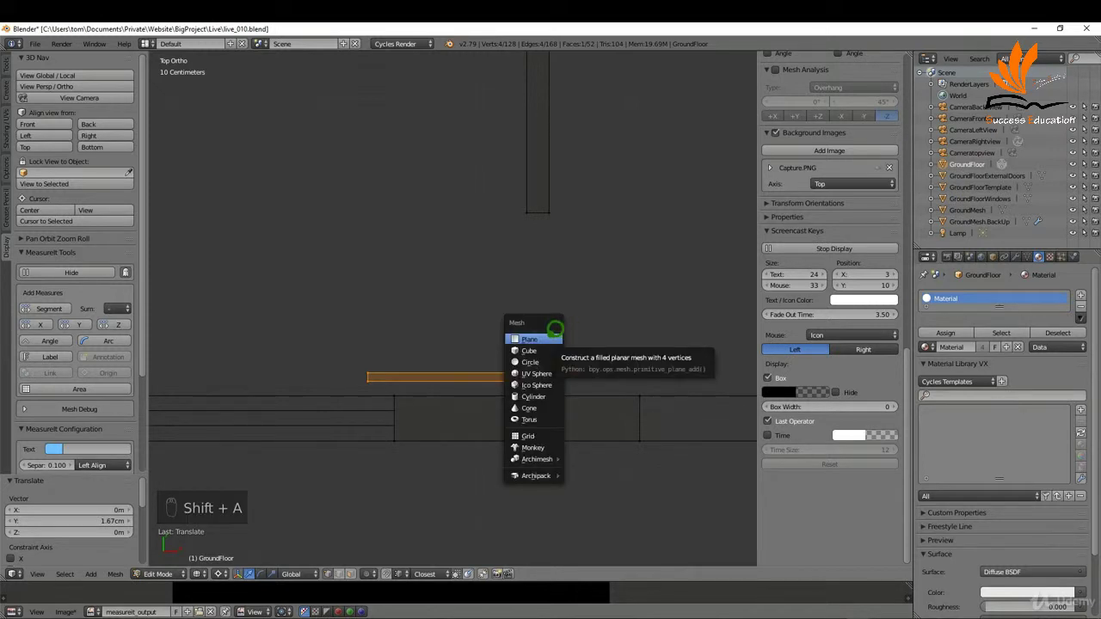
click(536, 362)
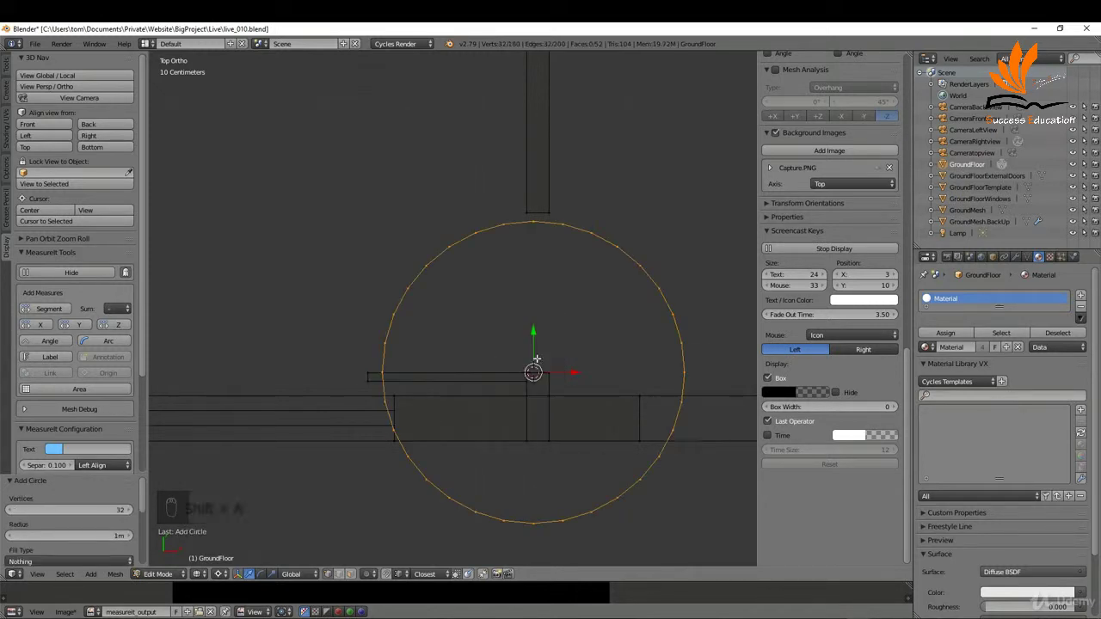
key(s)
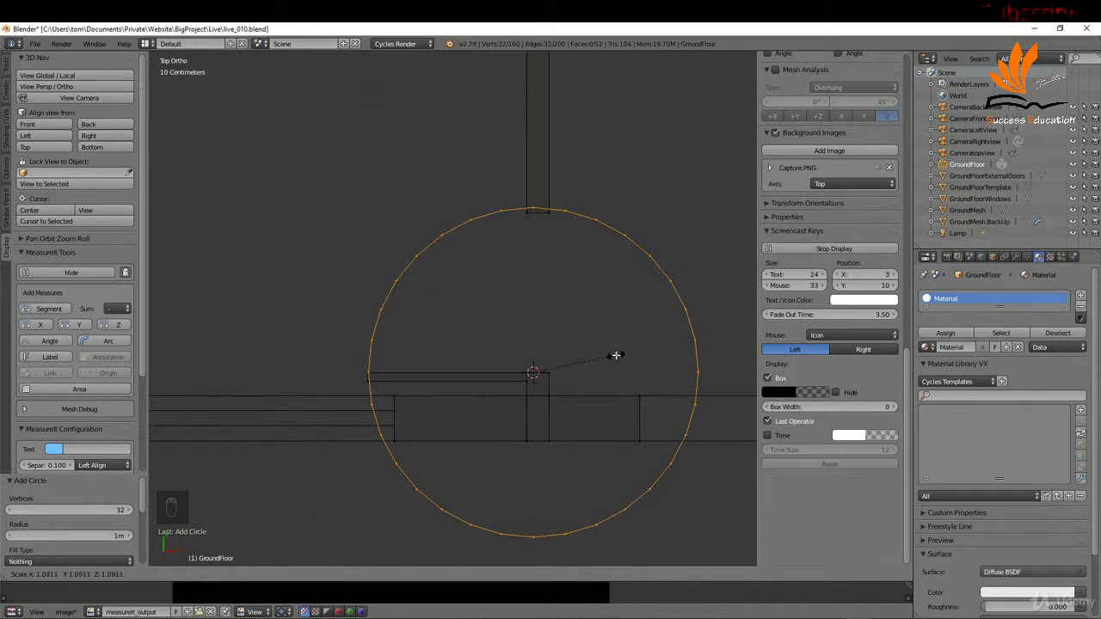
click(616, 355)
key(e)
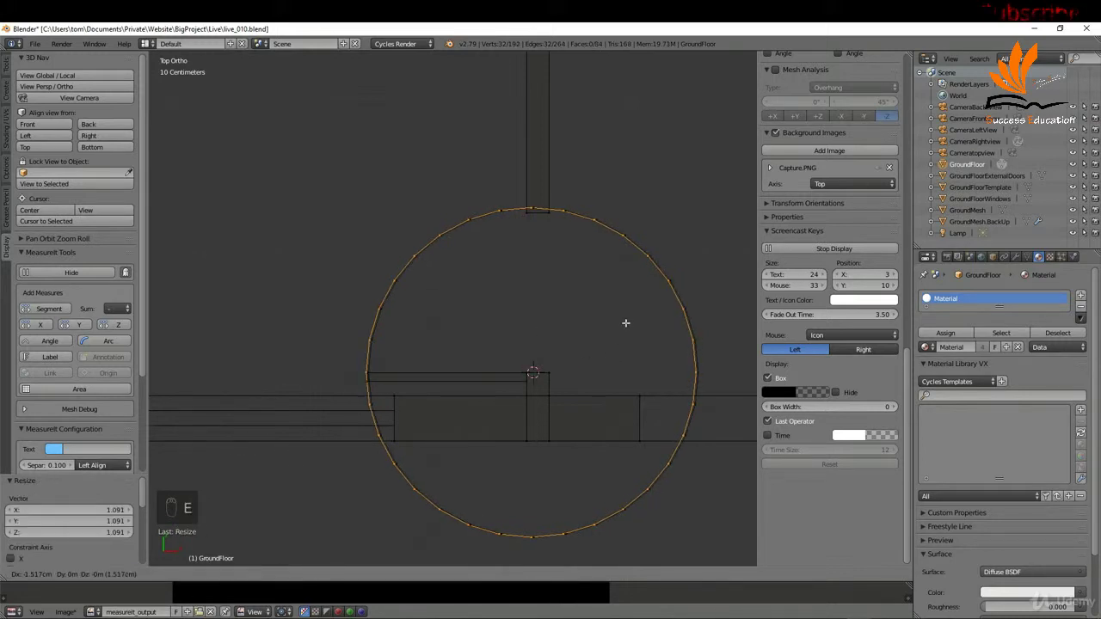
right_click(616, 324)
key(s)
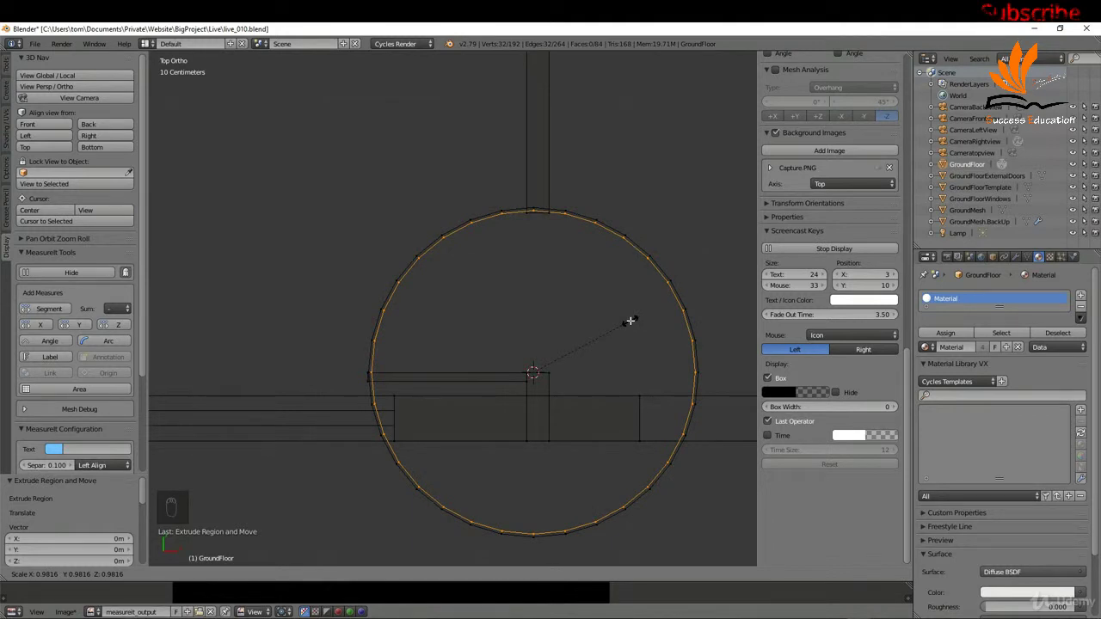
Step: Settle the circle at scale 0.982 and deselect all its vertices
click(630, 321)
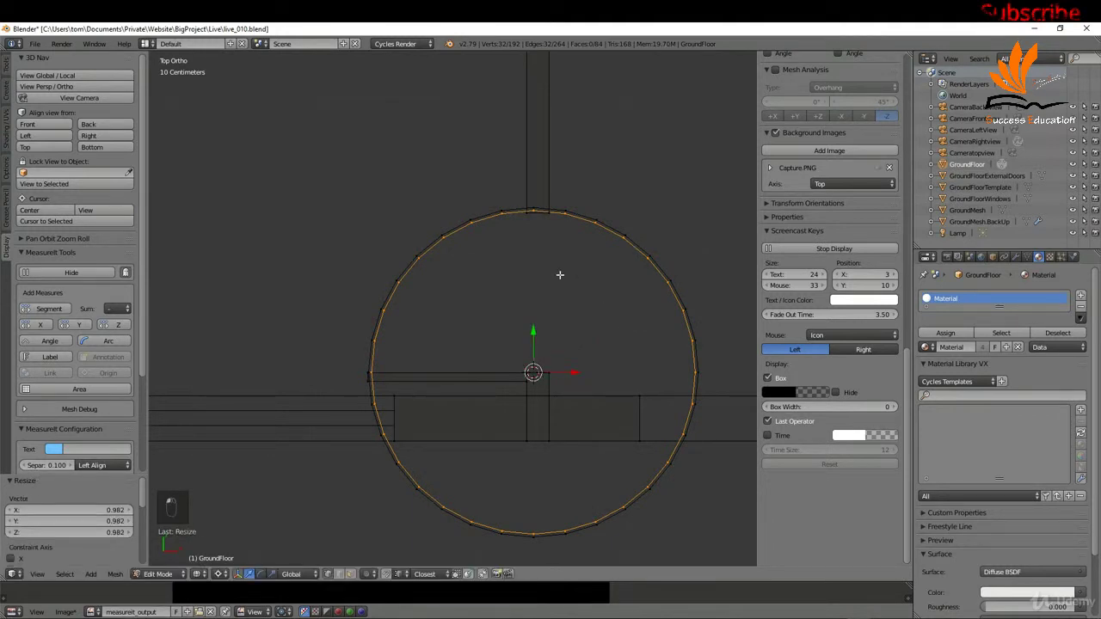
scroll(464, 299, down, 3)
key(a)
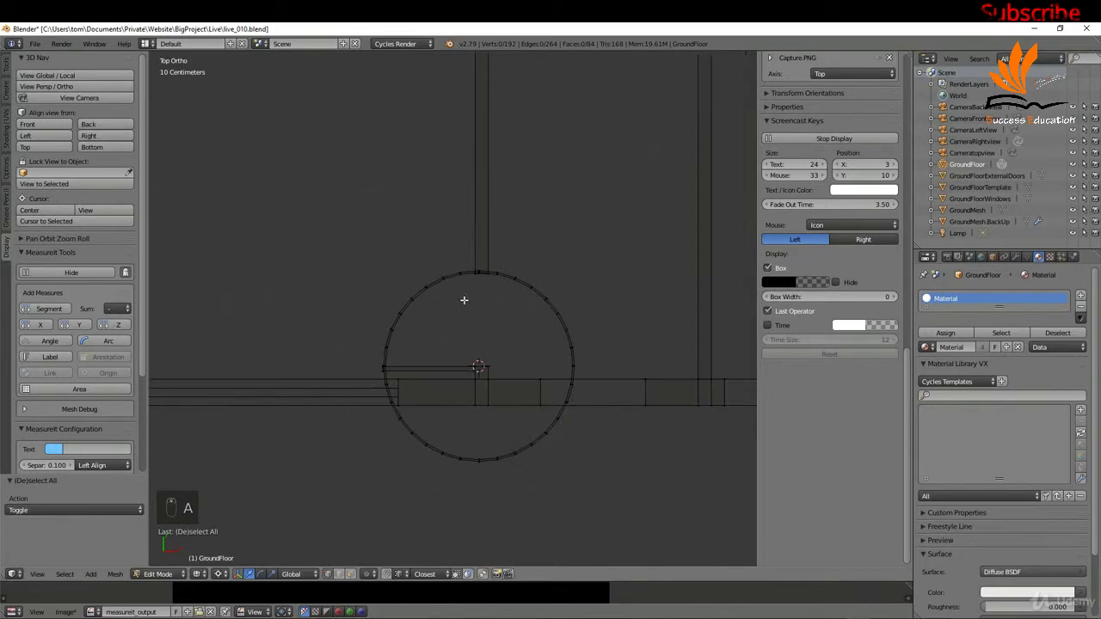
scroll(539, 378, up, 2)
scroll(521, 376, up, 1)
Step: Select the circle's upper-right, lower and right arcs plus two left vertices for deletion
key(b)
drag(462, 186, 627, 376)
key(b)
drag(271, 441, 611, 540)
key(b)
drag(573, 387, 623, 430)
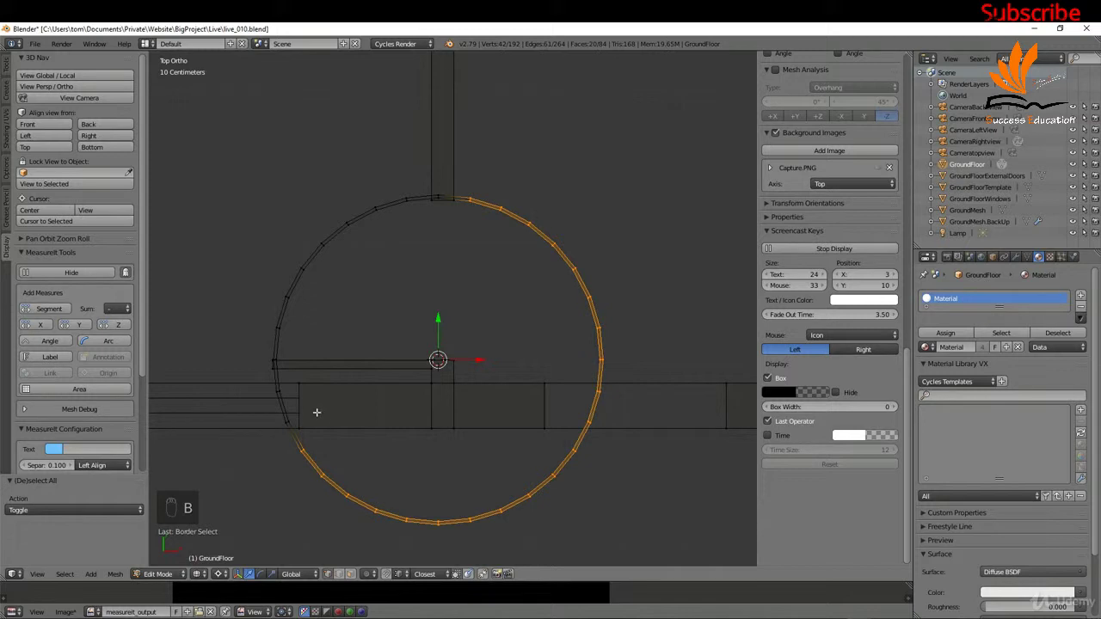
scroll(285, 423, up, 5)
shift+right_click(309, 382)
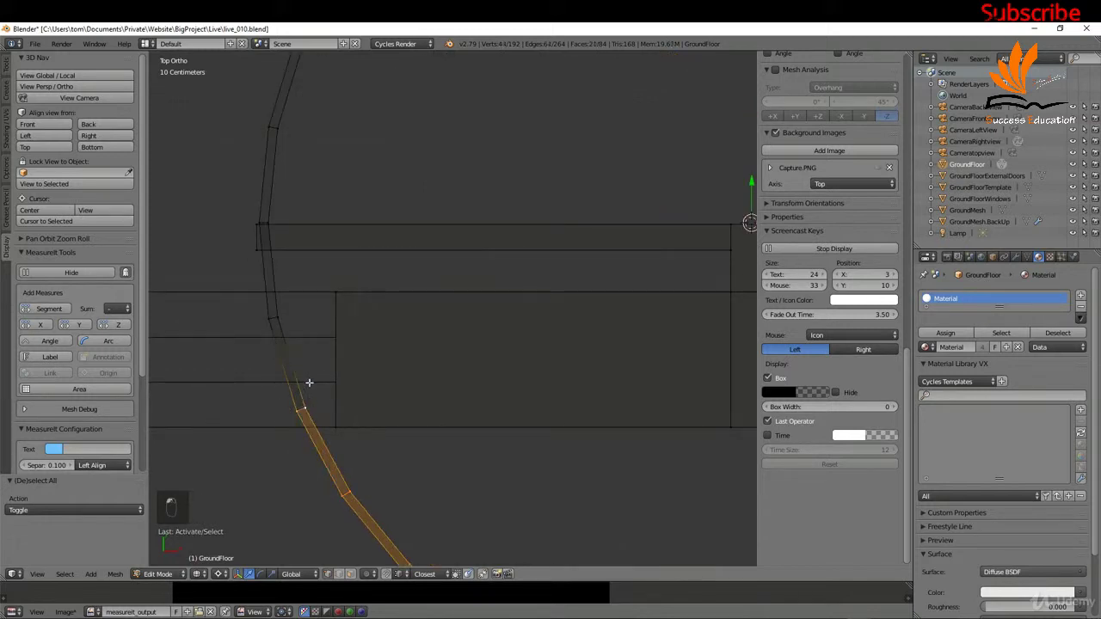
shift+right_click(273, 319)
scroll(266, 310, down, 5)
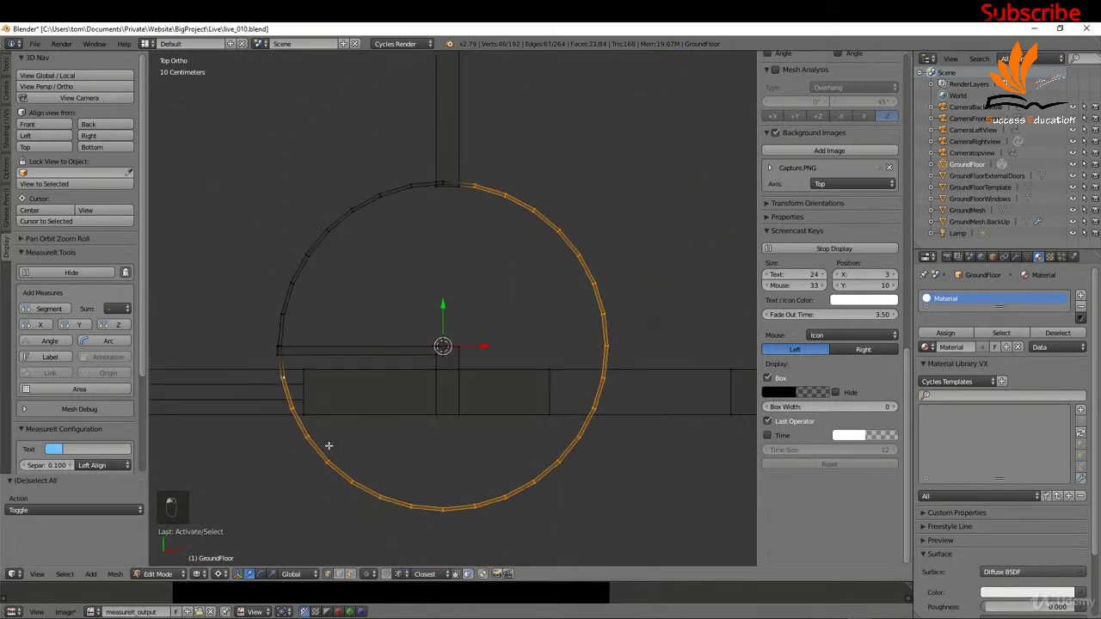
key(Delete)
Step: Delete the selected vertices to leave the quarter arc, then shift its wall end 4.62 cm along X
click(465, 265)
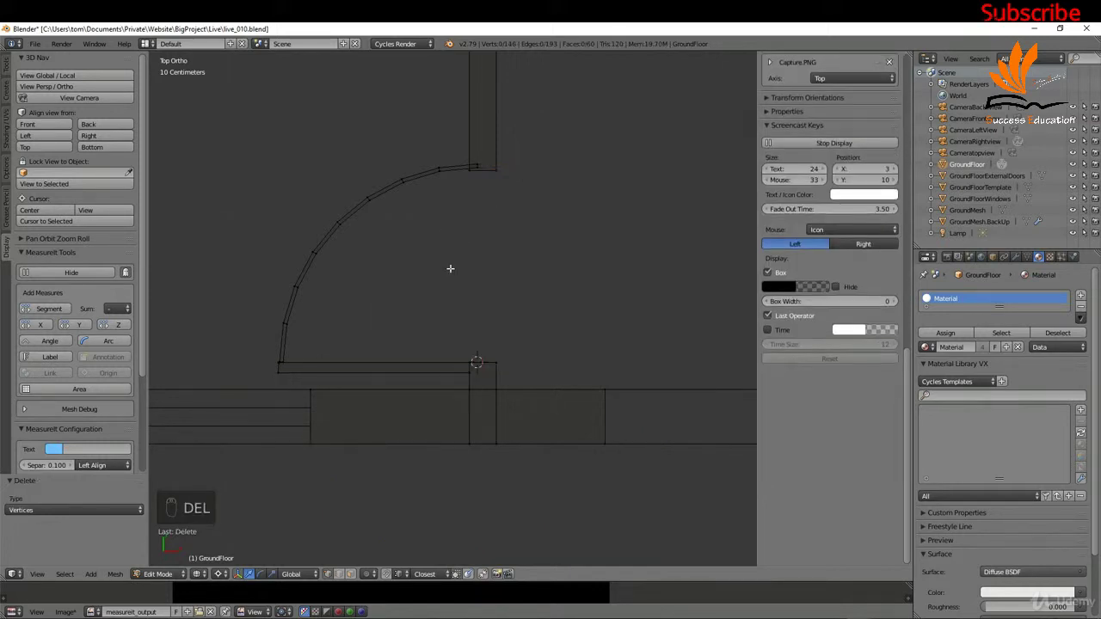
scroll(482, 173, up, 6)
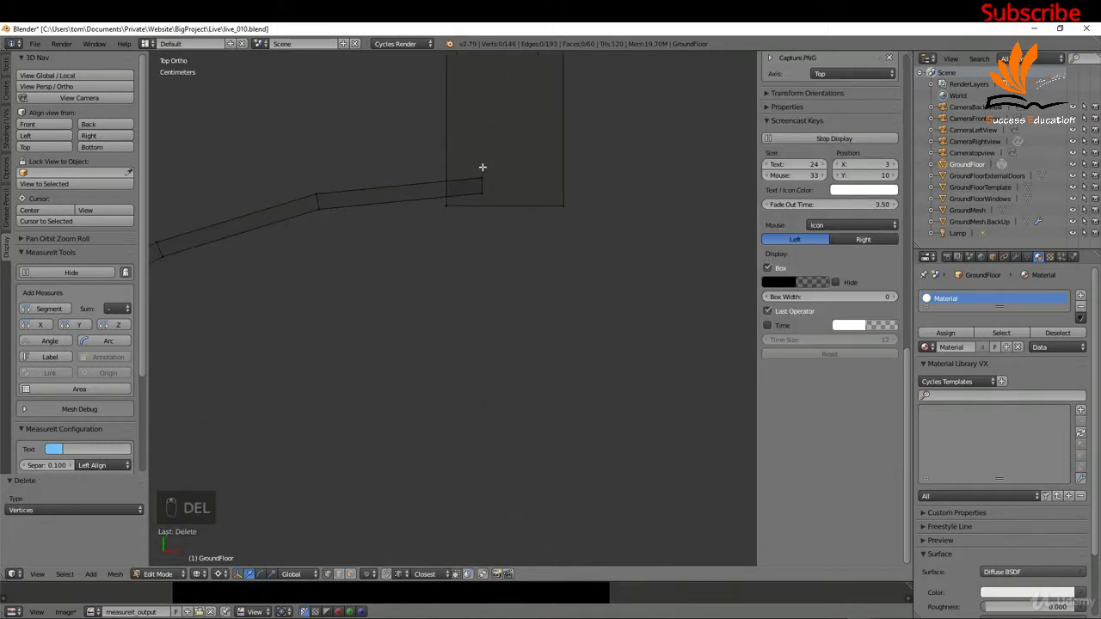
right_click(487, 188)
shift+right_click(485, 191)
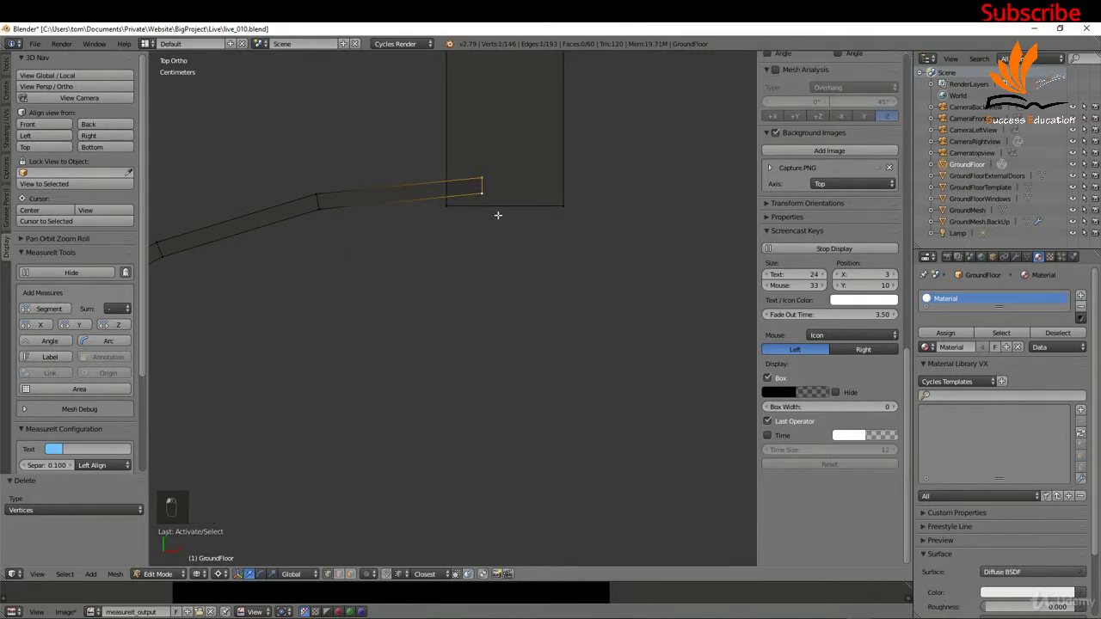
key(g)
key(x)
click(450, 204)
Step: Select the connected swing arc together with the door leaf strip
scroll(516, 198, down, 3)
scroll(524, 193, down, 3)
key(a)
scroll(501, 339, down, 2)
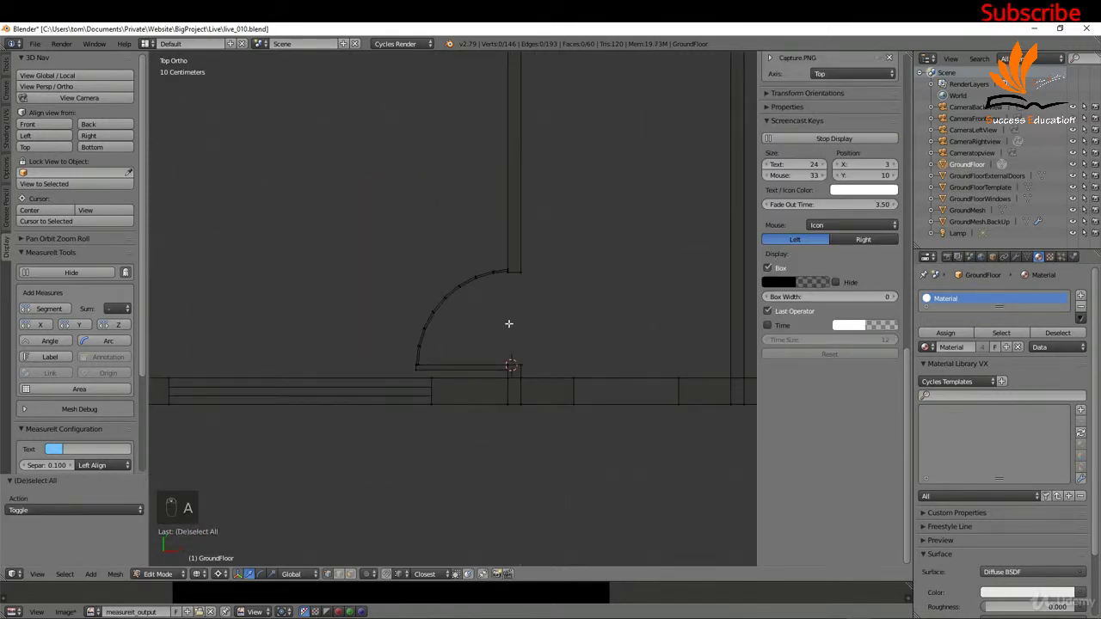
scroll(461, 310, up, 3)
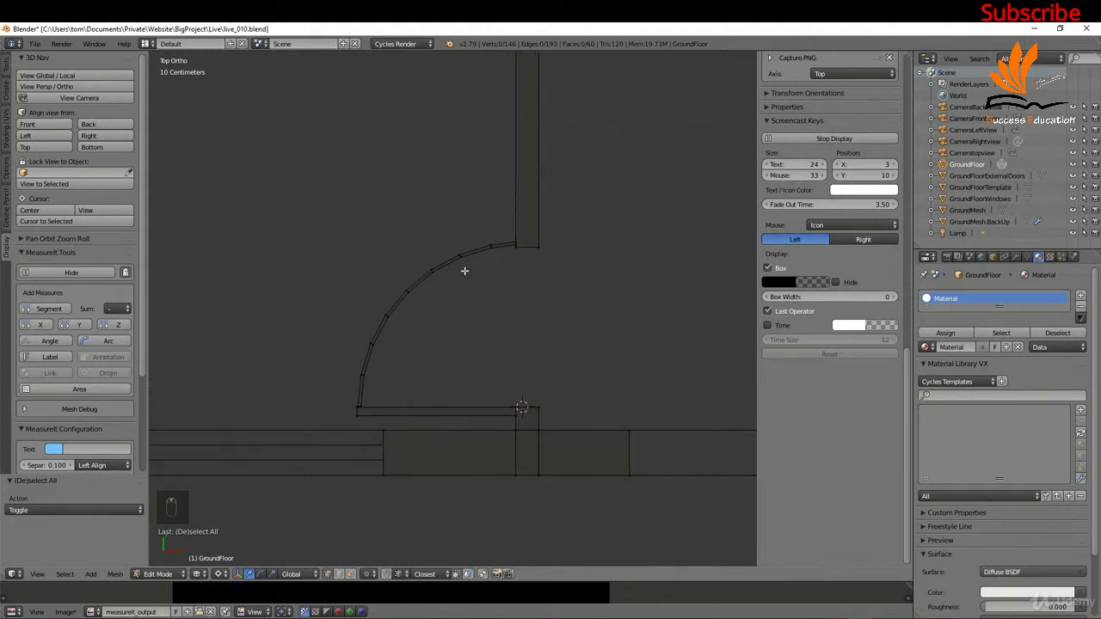
key(l)
key(l)
key(ctrl+z)
key(l)
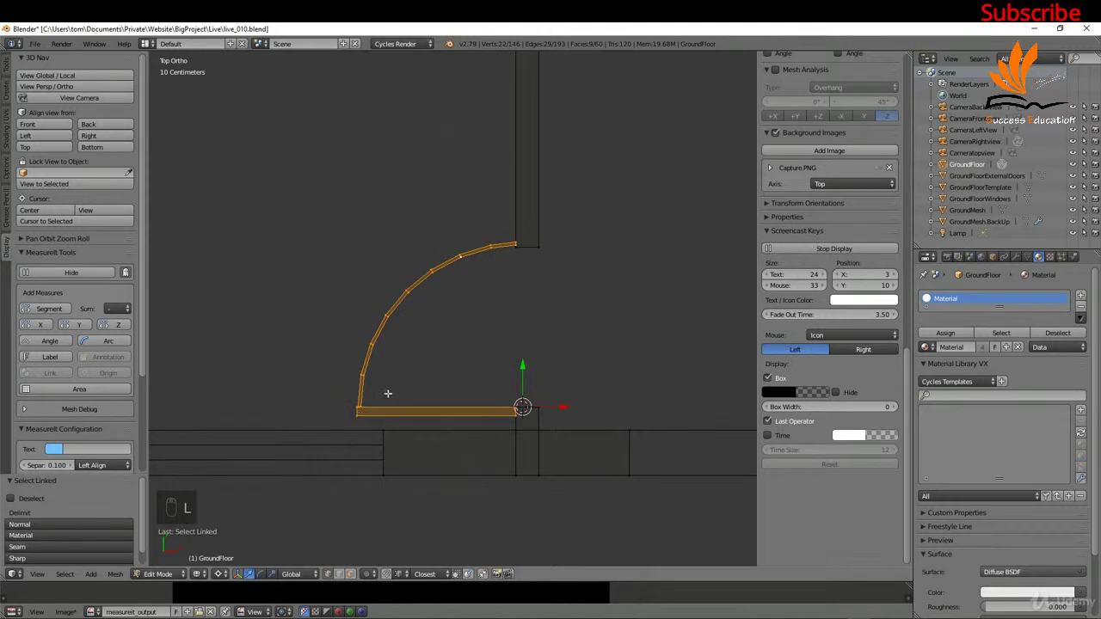
Step: Separate the selected arc and leaf into a new object and select it in Object Mode
key(p)
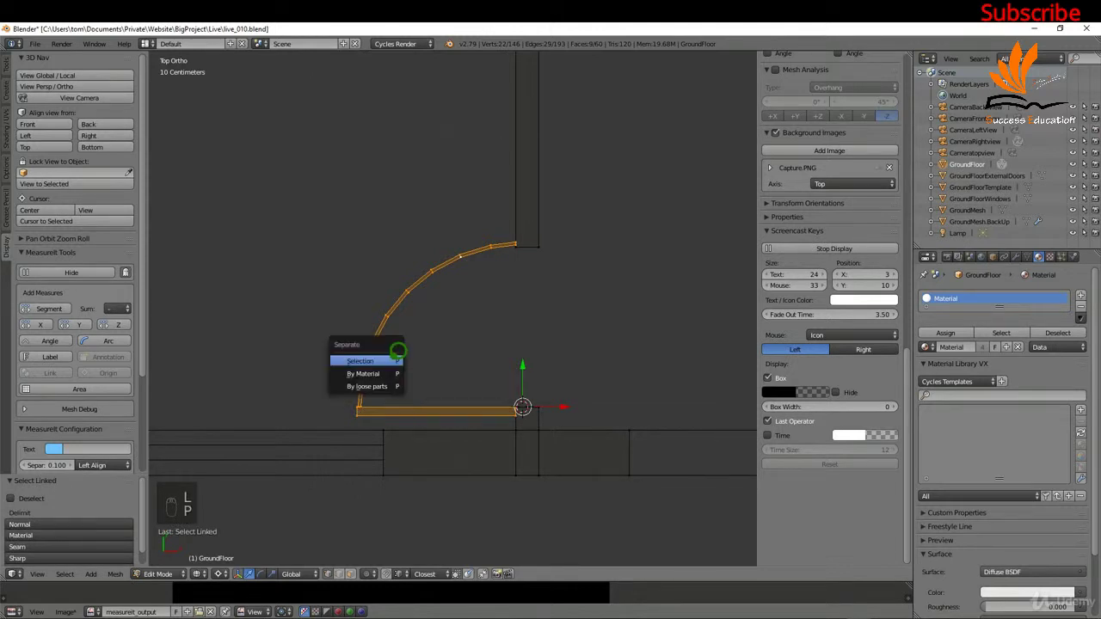
click(395, 358)
key(Tab)
click(362, 311)
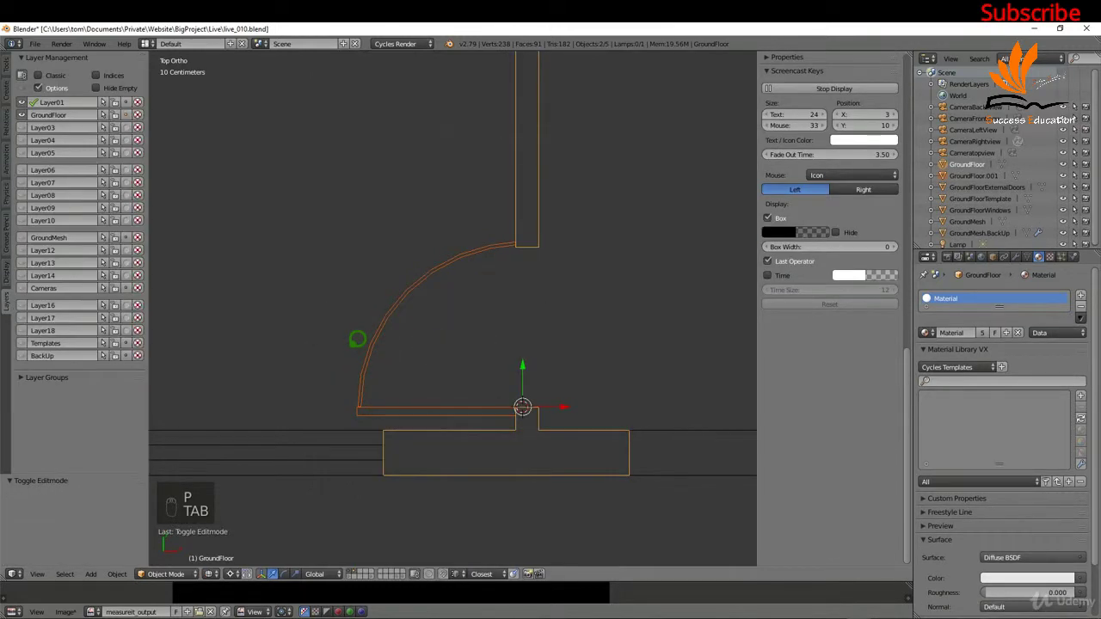
right_click(388, 307)
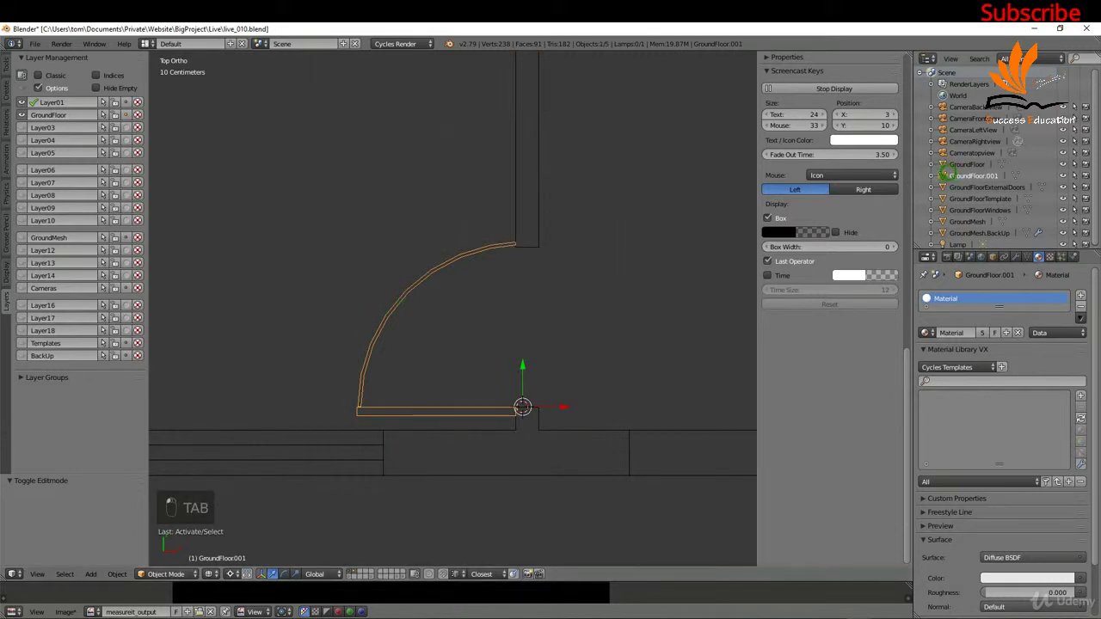
Step: Rename the separated object to GroundFloorDoorOpenings in the Outliner
double_click(1006, 175)
key(BackSpace)
key(BackSpace)
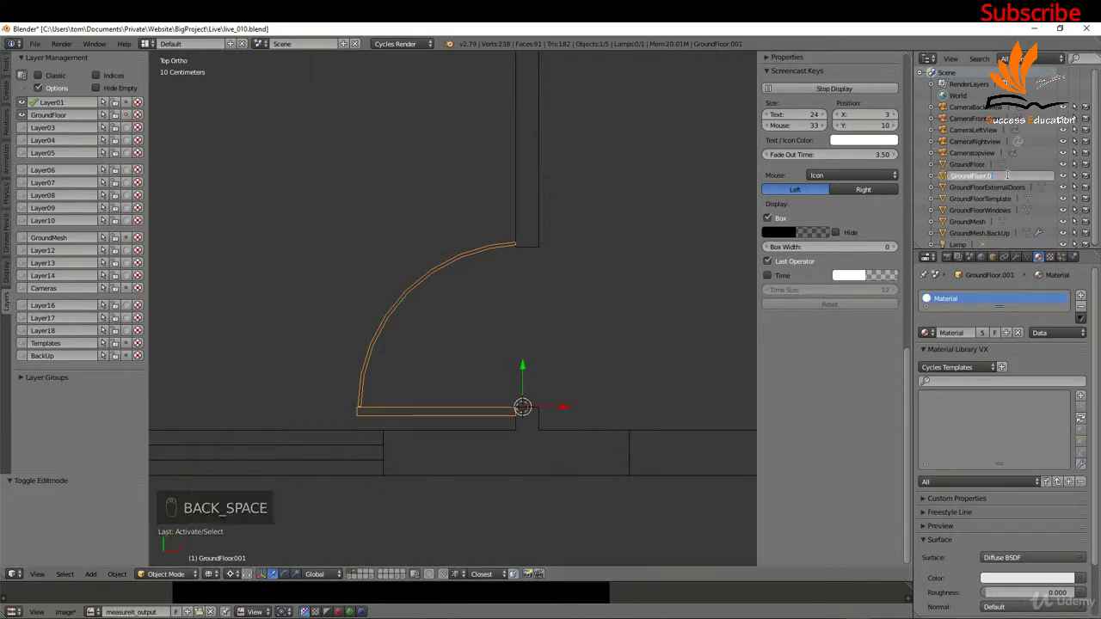
text(DoorOpenings)
click(1014, 168)
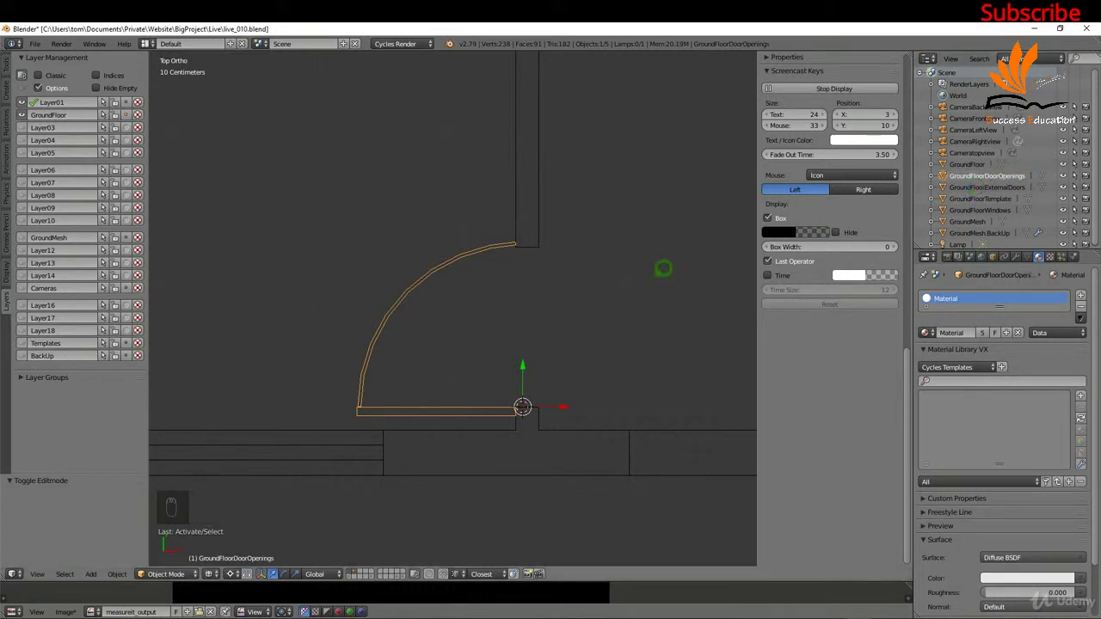
scroll(553, 348, down, 6)
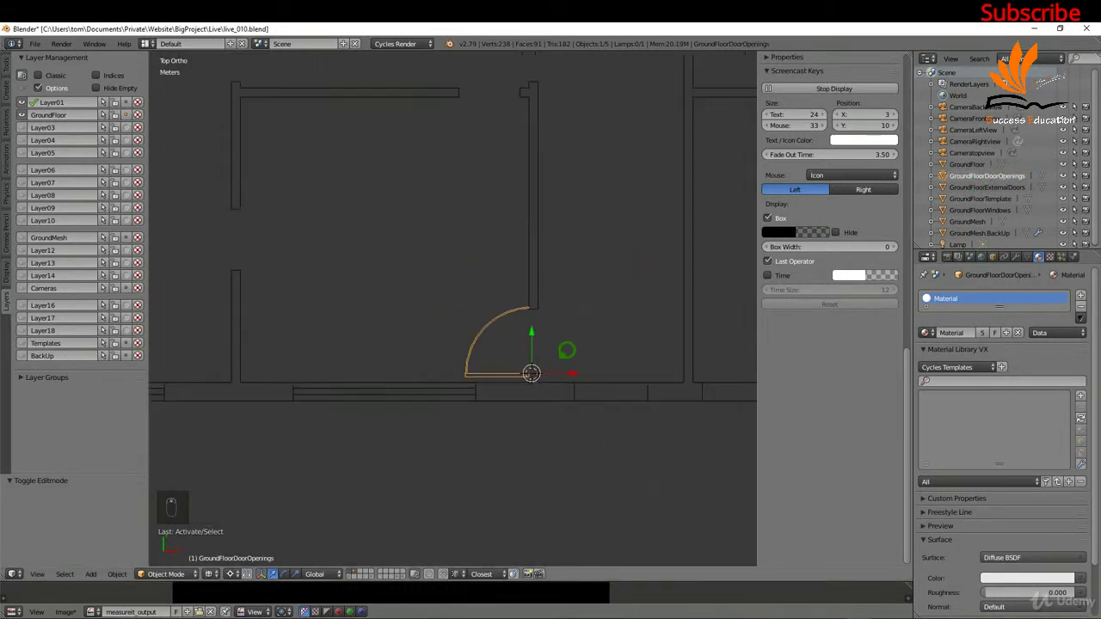
Step: Duplicate the door leaf and arc near the upper doorway and rotate it -90° about the median point
key(Tab)
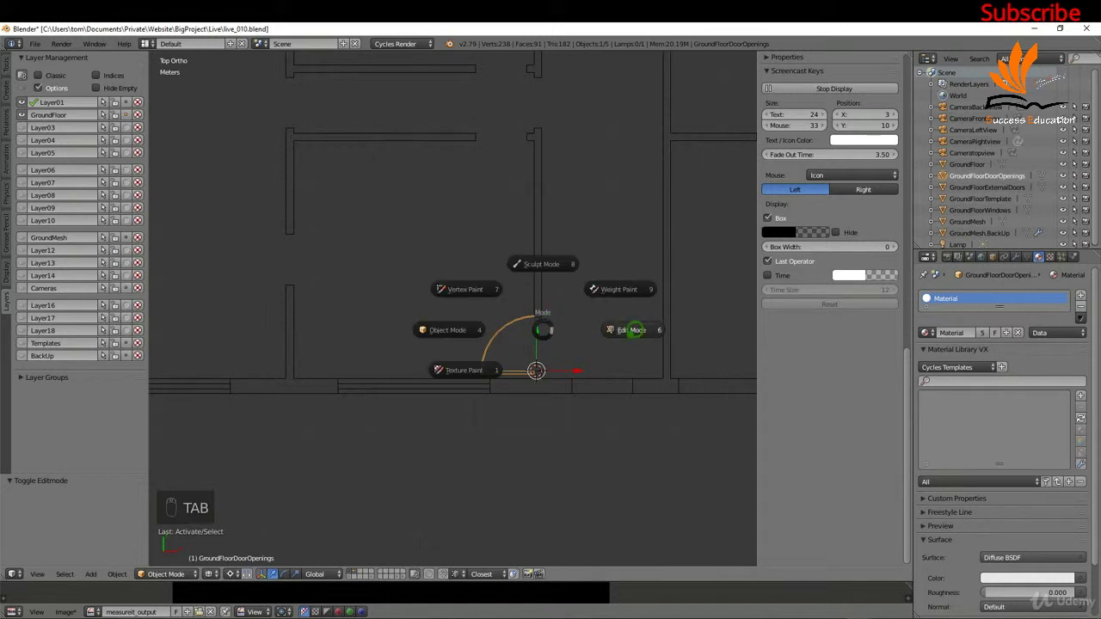
key(a)
key(a)
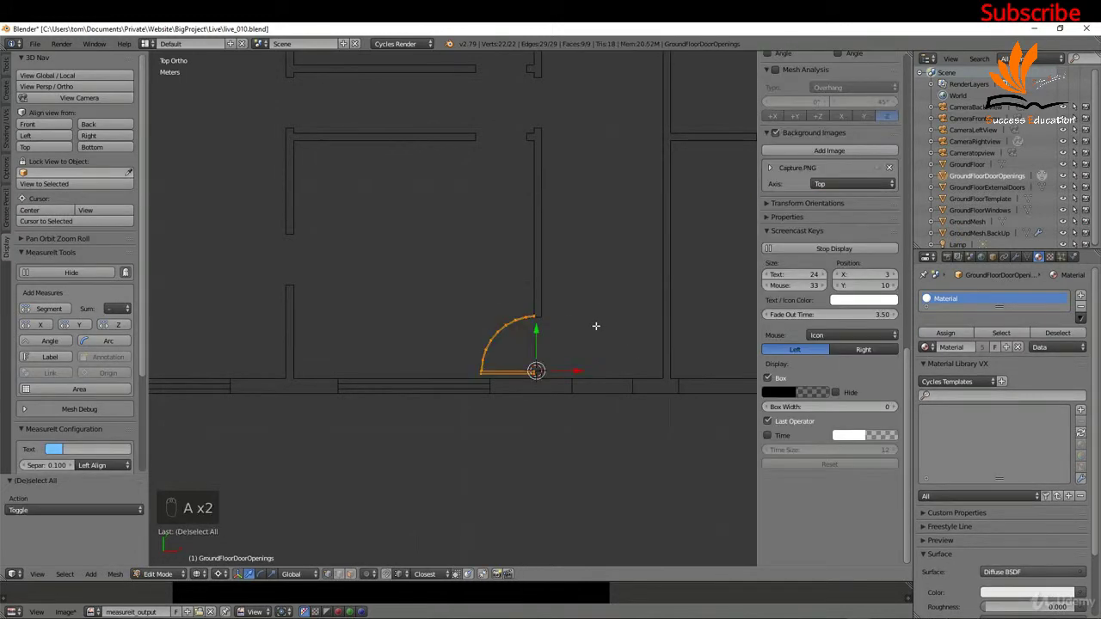
key(shift+d)
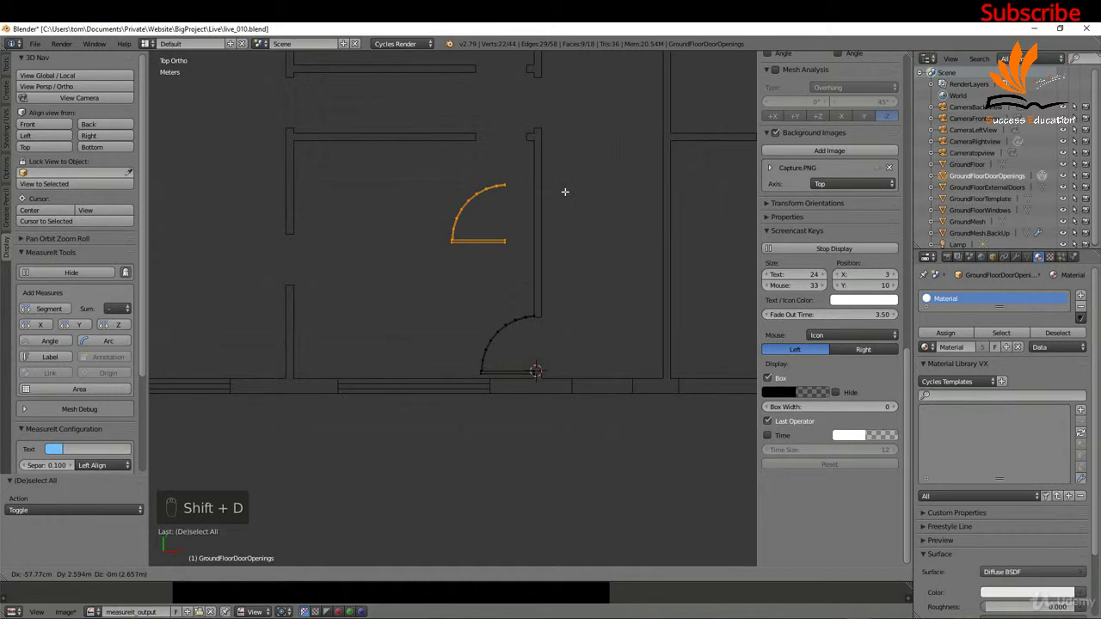
click(546, 177)
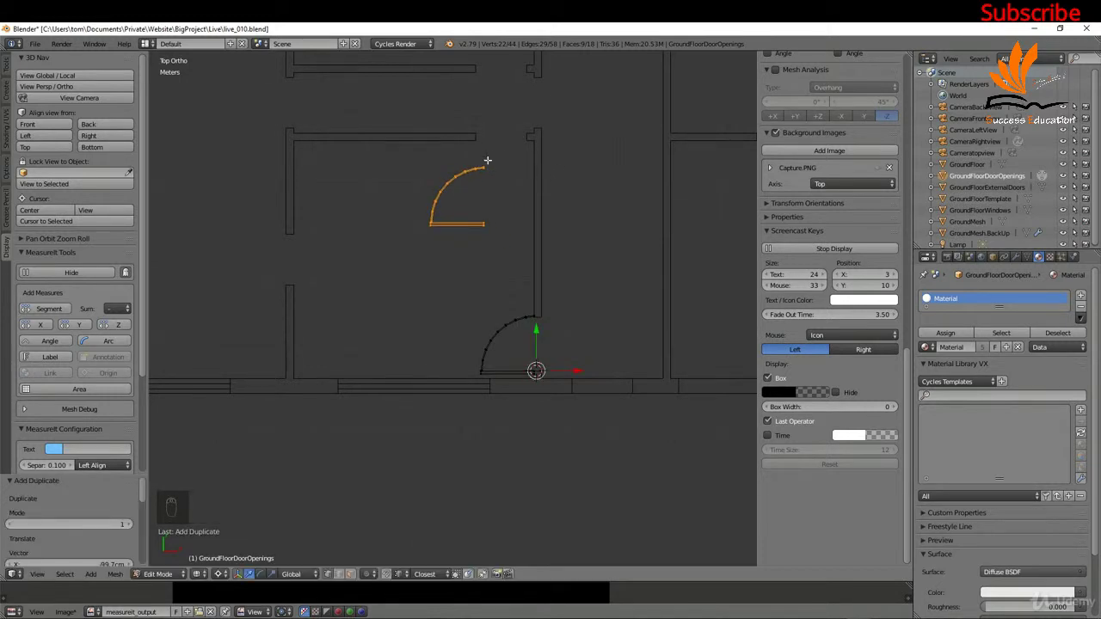
key(period)
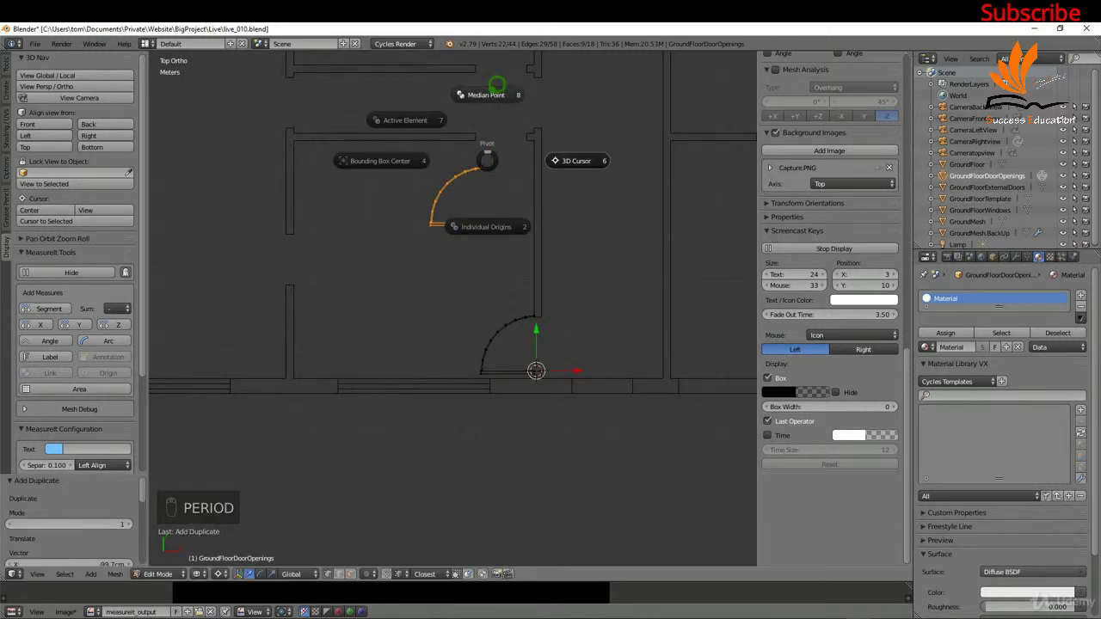
click(497, 86)
text(r)
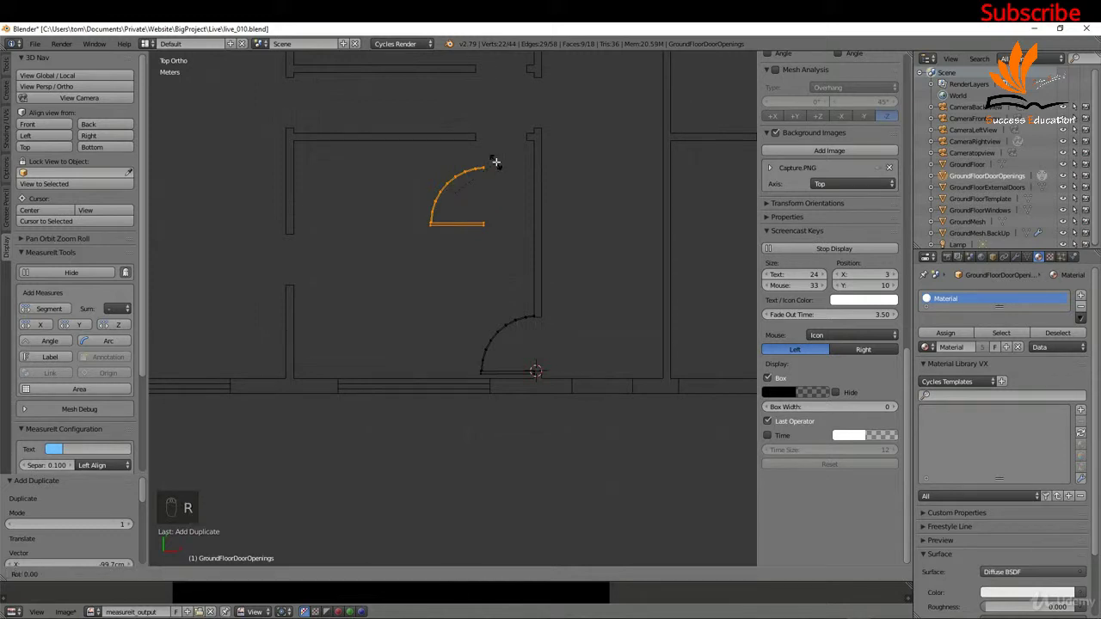
text(-90)
key(Return)
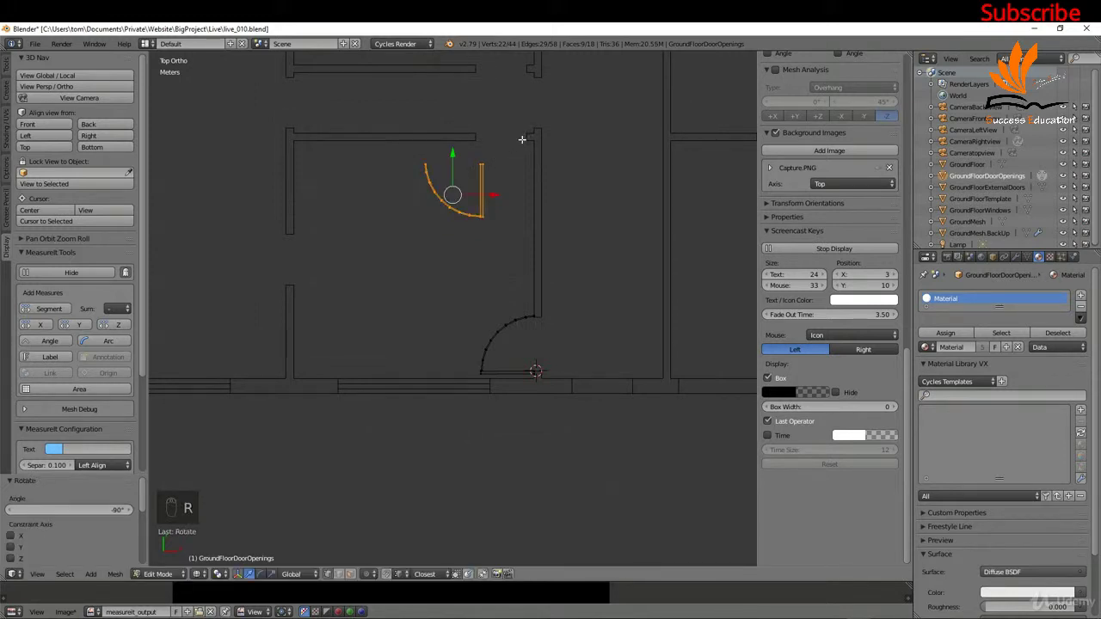
Step: Move the rotated copy 85.3 cm along X and 46.1 cm up along Y
key(g)
key(x)
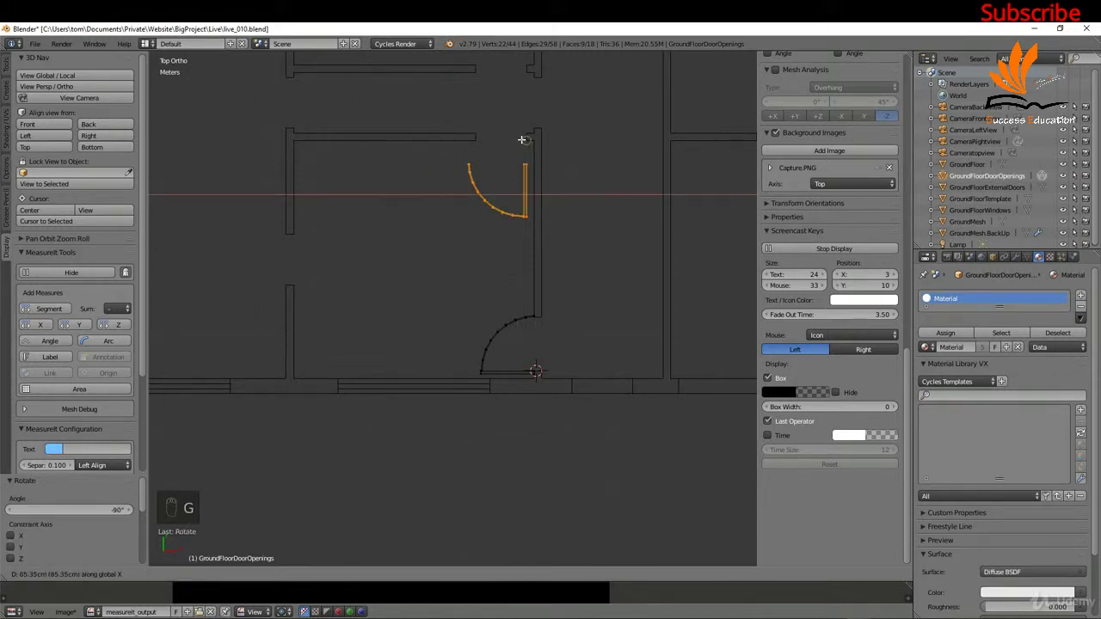
click(522, 139)
scroll(524, 197, up, 5)
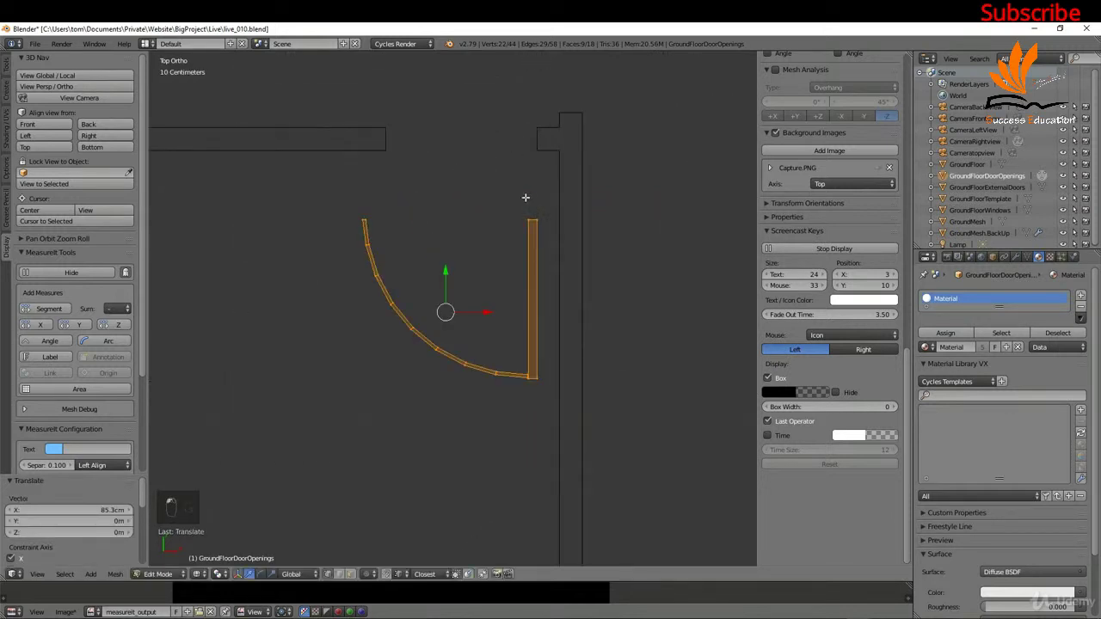
scroll(526, 197, up, 4)
key(g)
key(y)
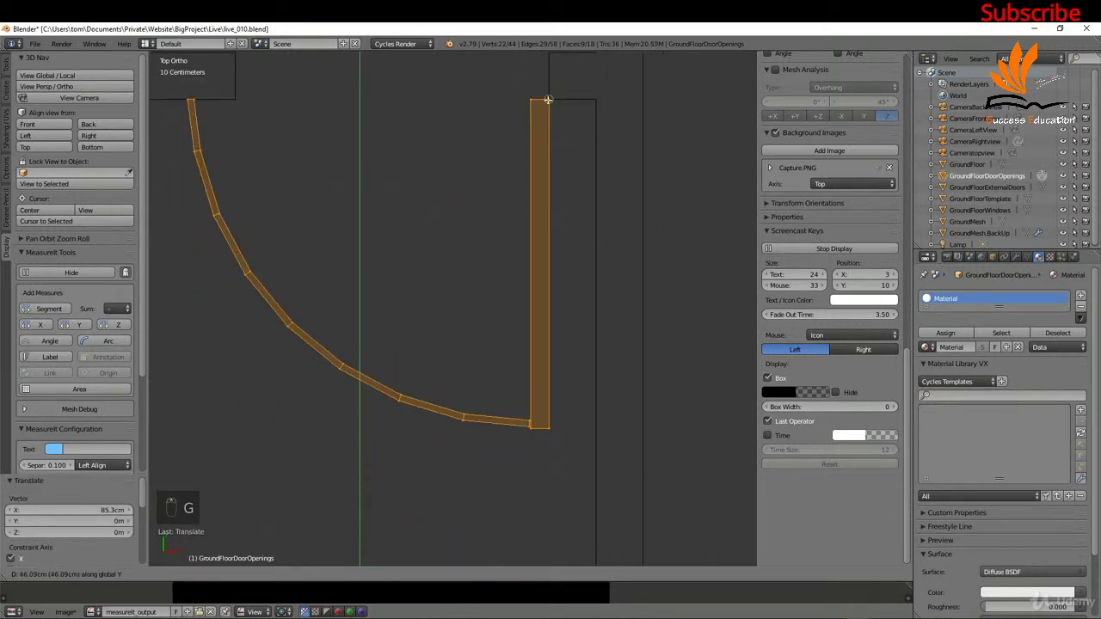
click(547, 99)
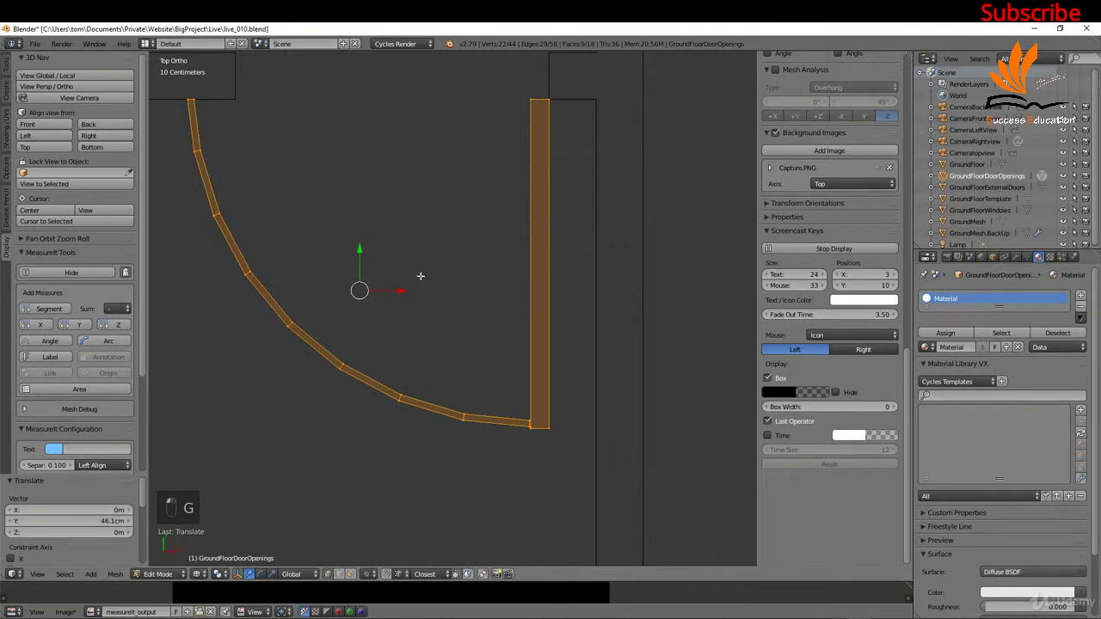
Step: Nudge the copy 9.15 cm along X until it seats against the doorway wall, then deselect all
key(g)
key(x)
click(543, 111)
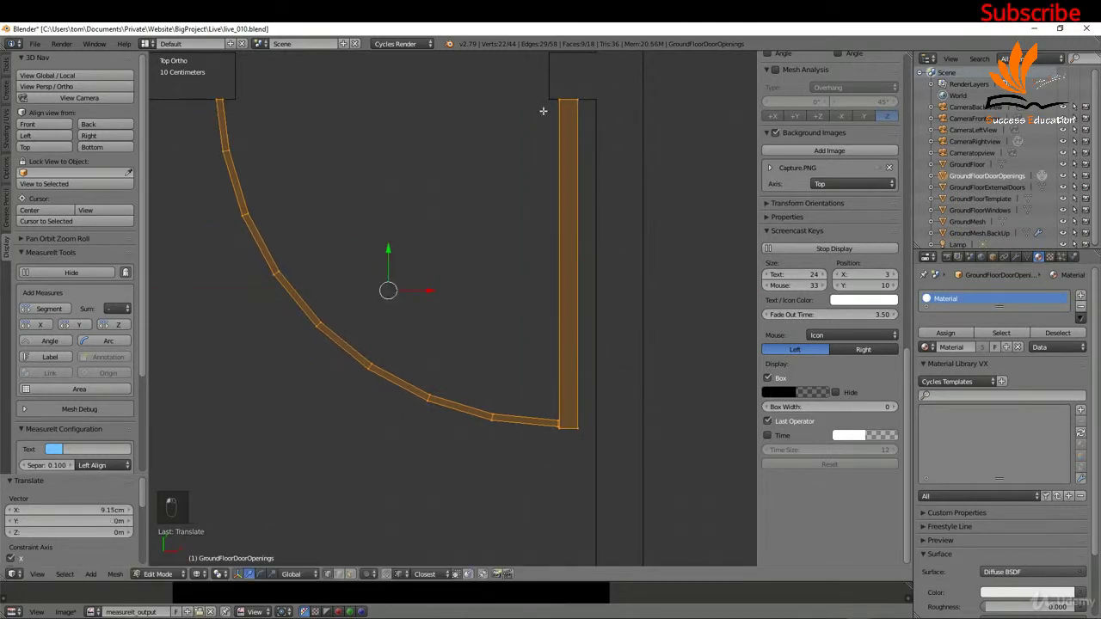
scroll(543, 110, up, 6)
key(g)
key(x)
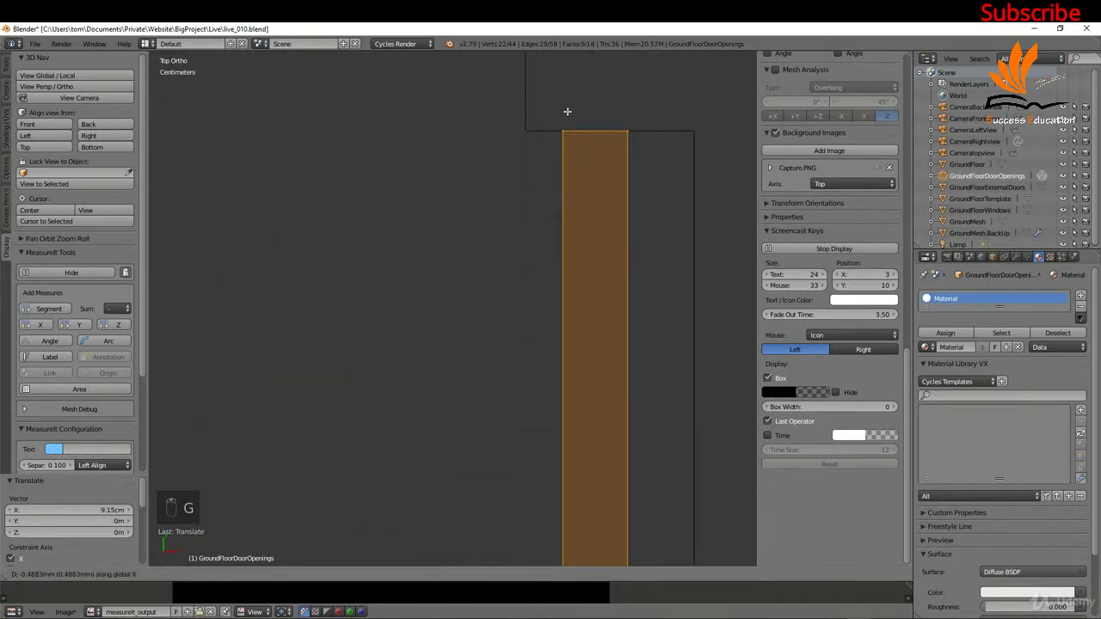
click(527, 119)
scroll(512, 159, down, 5)
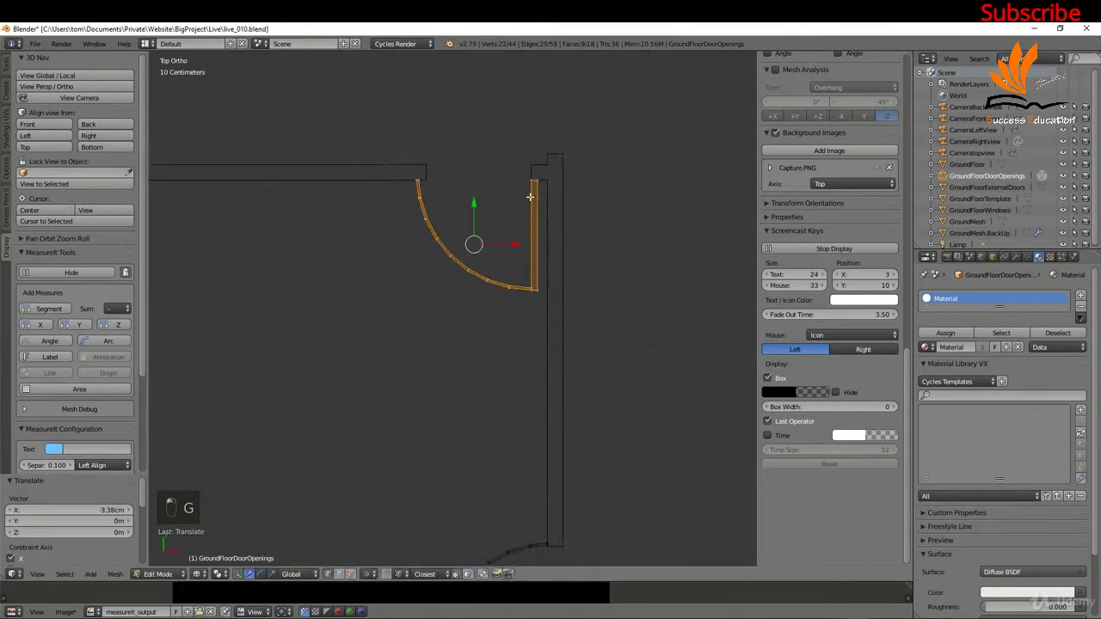
scroll(530, 197, down, 5)
key(a)
scroll(494, 254, down, 2)
Step: Pan and zoom out to show the whole ground-floor plan with both door swings
shift+middle_drag(554, 228, 541, 307)
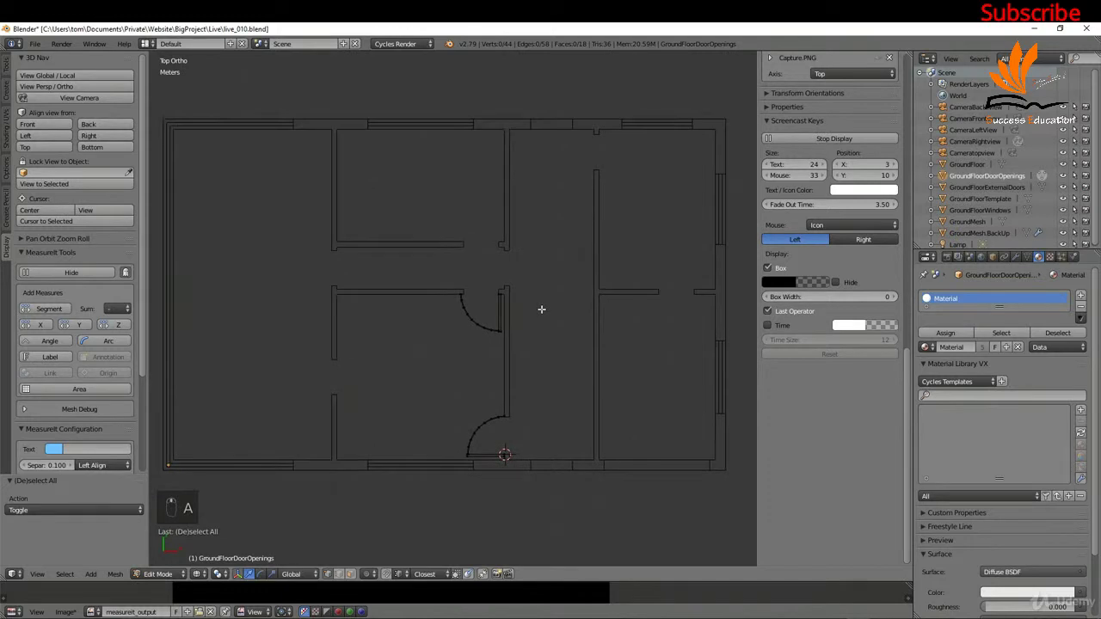
scroll(503, 303, down, 1)
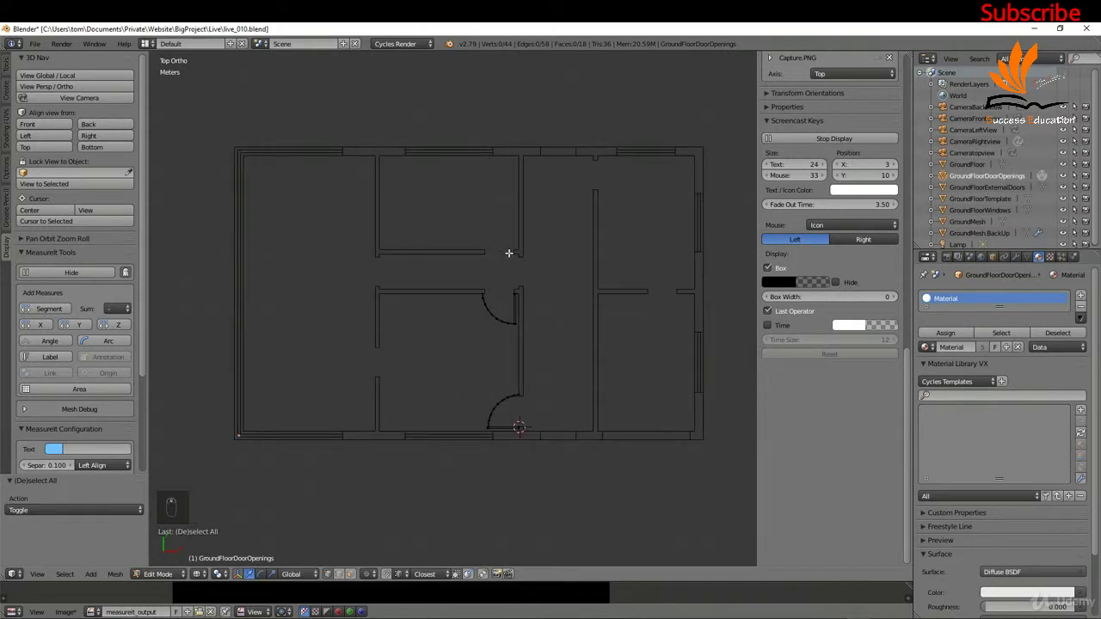